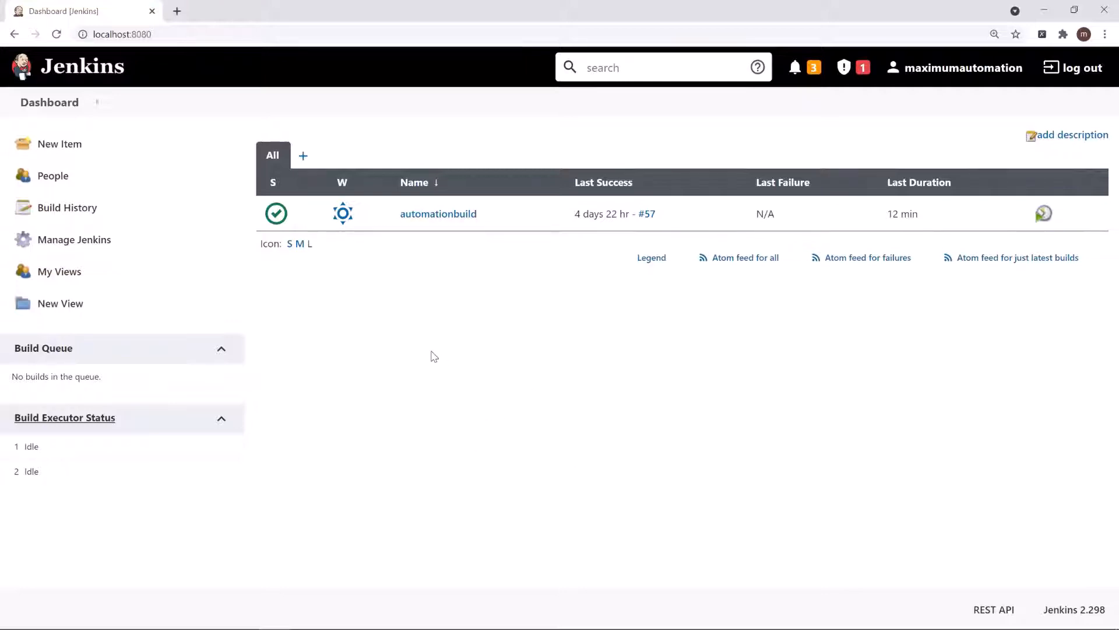
Step: Open the configuration of the automationbuild project and make the project parameterized
{"action": "left_click", "coordinate": [437, 215]}
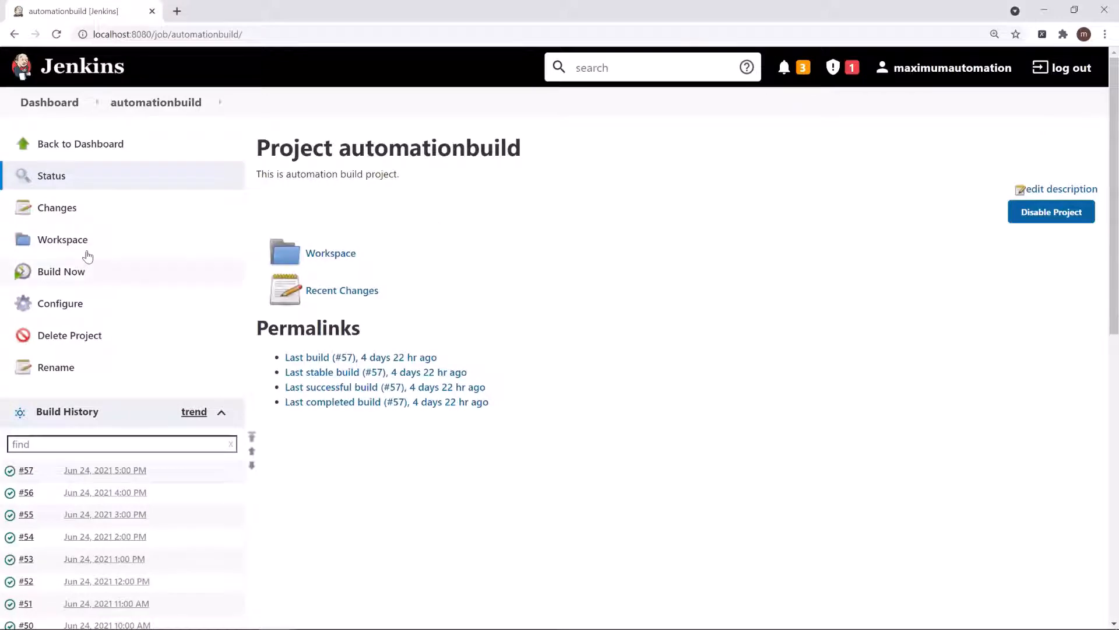
{"action": "left_click", "coordinate": [61, 303]}
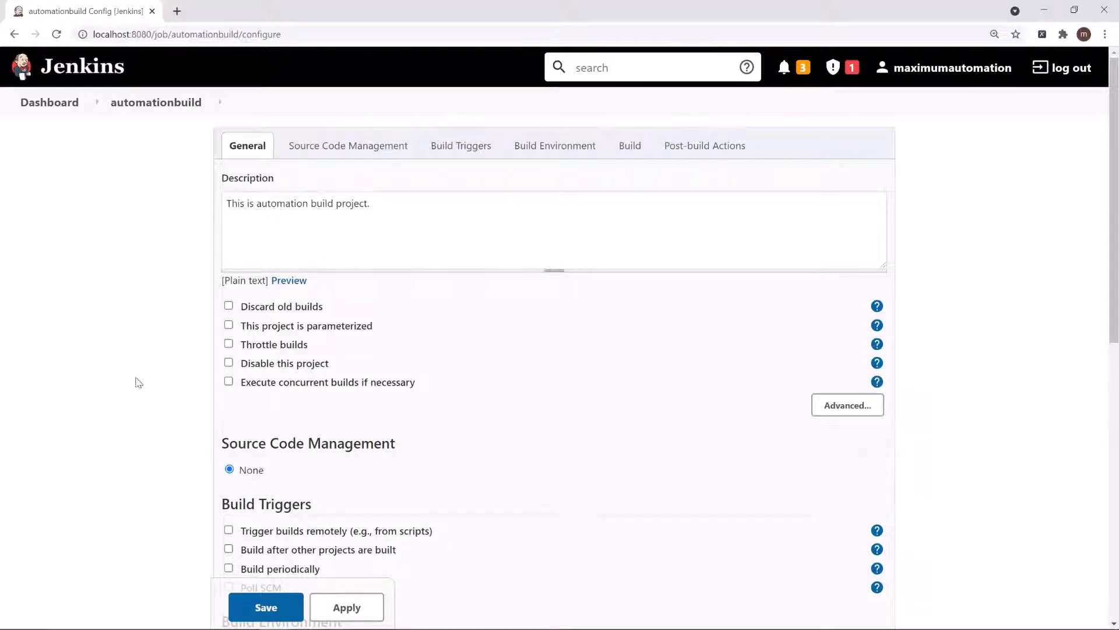
{"action": "left_click", "coordinate": [228, 325]}
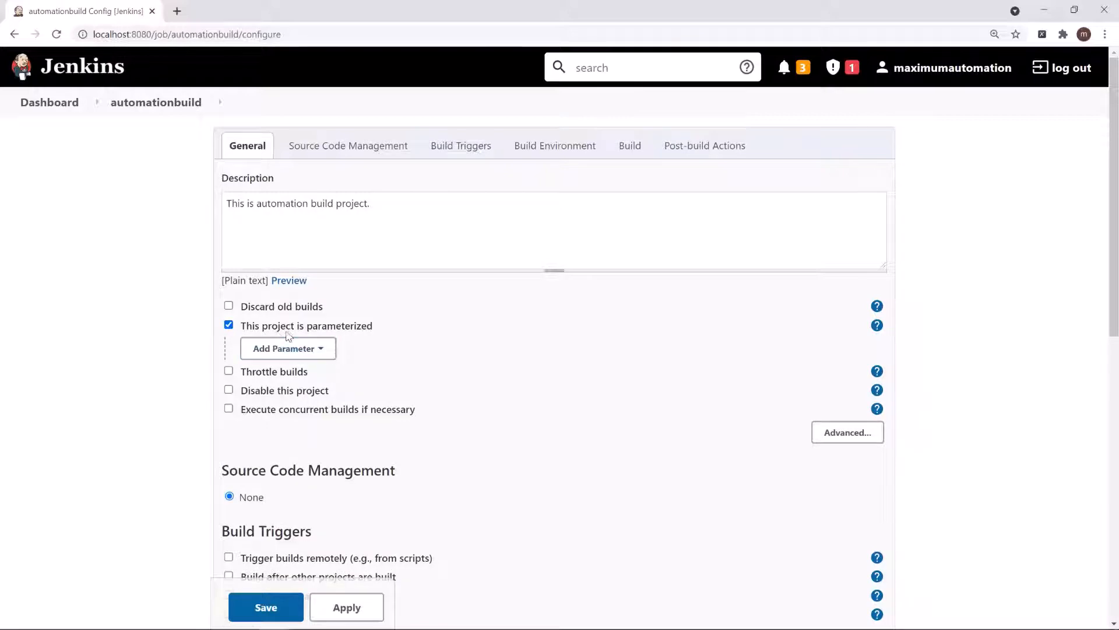
Step: Read the help on parameterized projects, checking the parameter variable syntax and the default values used by automatically started builds
{"action": "left_click", "coordinate": [877, 324]}
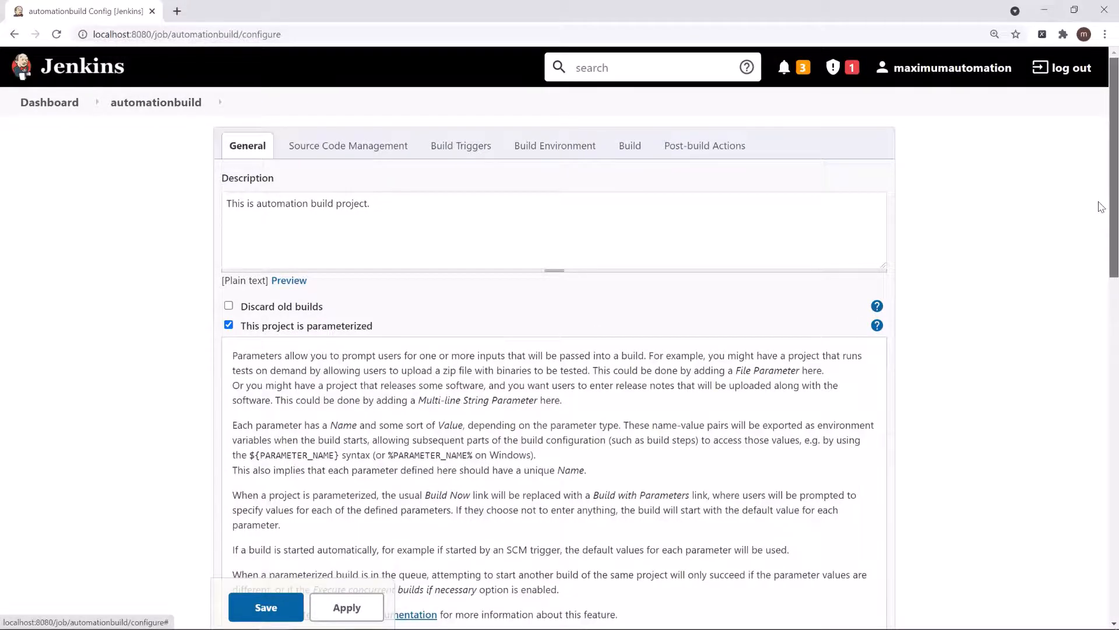
{"action": "scroll", "coordinate": [1100, 257], "scroll_direction": "down", "scroll_amount": 2}
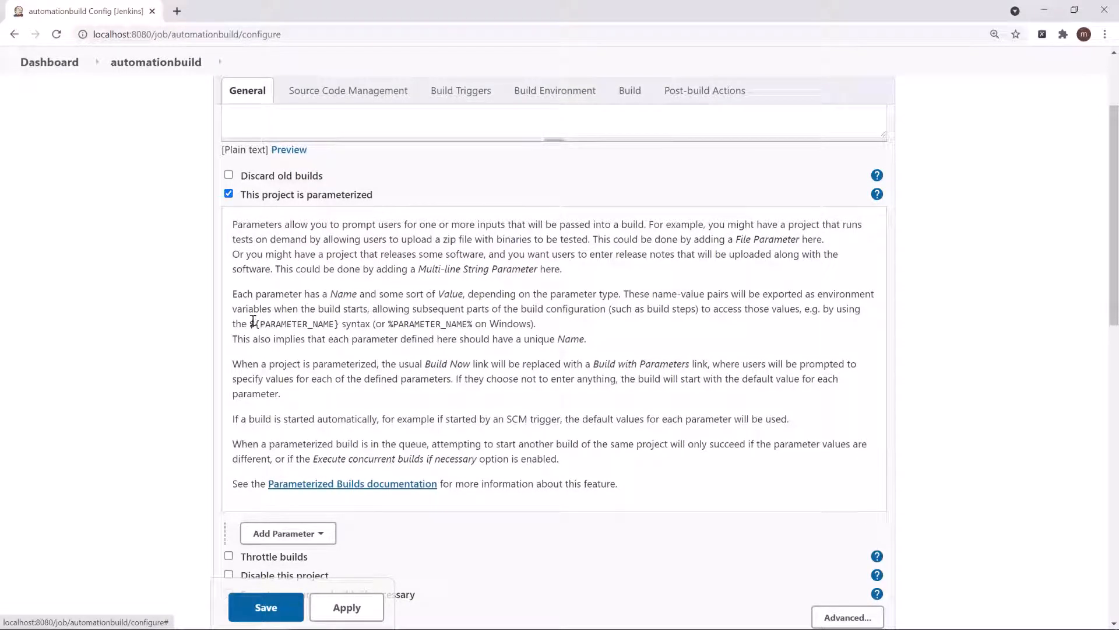
{"action": "left_click_drag", "start_coordinate": [252, 322], "coordinate": [488, 325]}
{"action": "left_click", "coordinate": [403, 327]}
{"action": "left_click", "coordinate": [446, 330]}
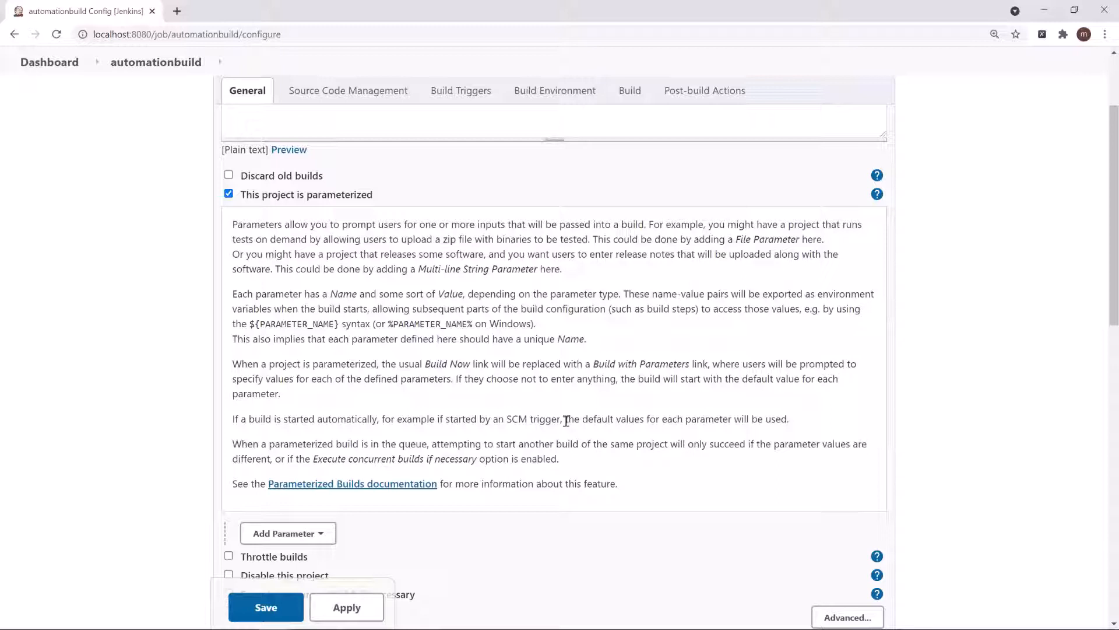
{"action": "left_click_drag", "start_coordinate": [566, 418], "coordinate": [794, 415]}
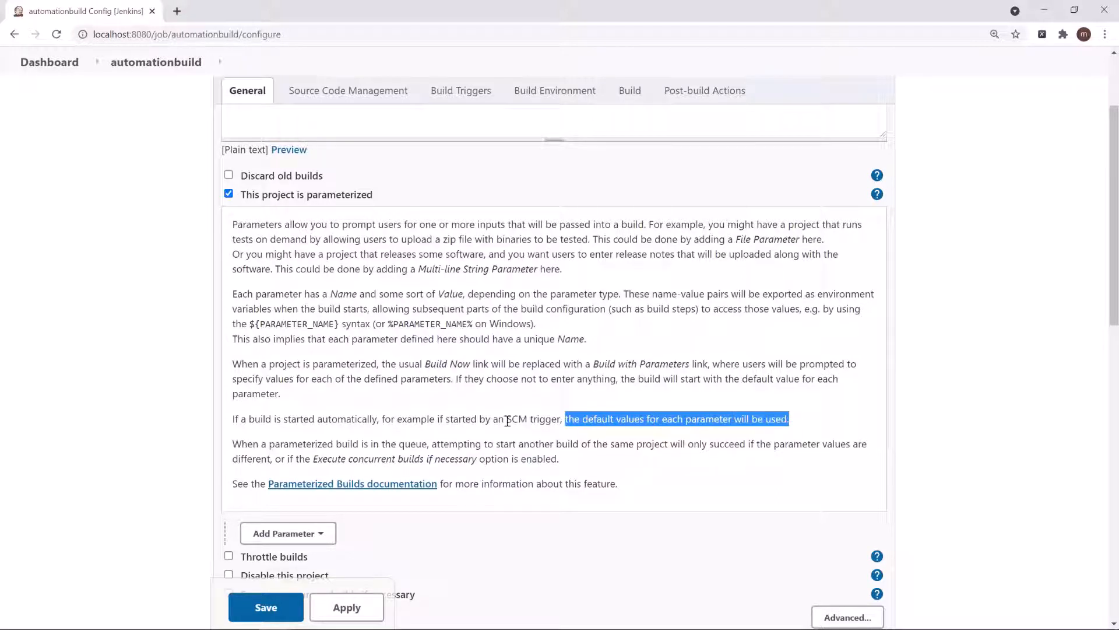
{"action": "left_click", "coordinate": [483, 421]}
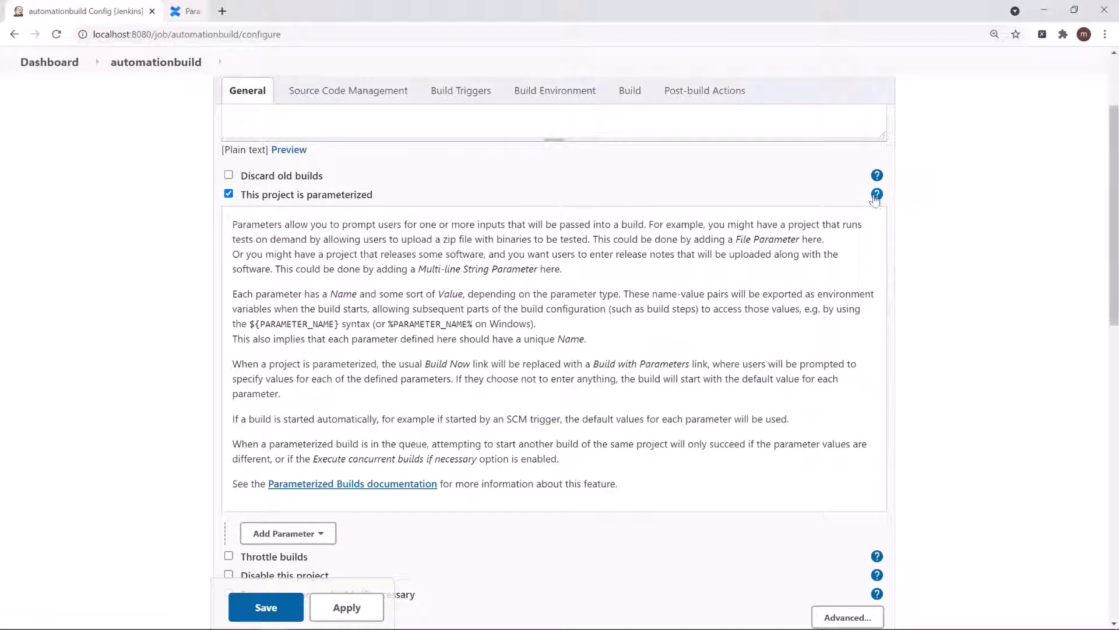
{"action": "left_click", "coordinate": [877, 195]}
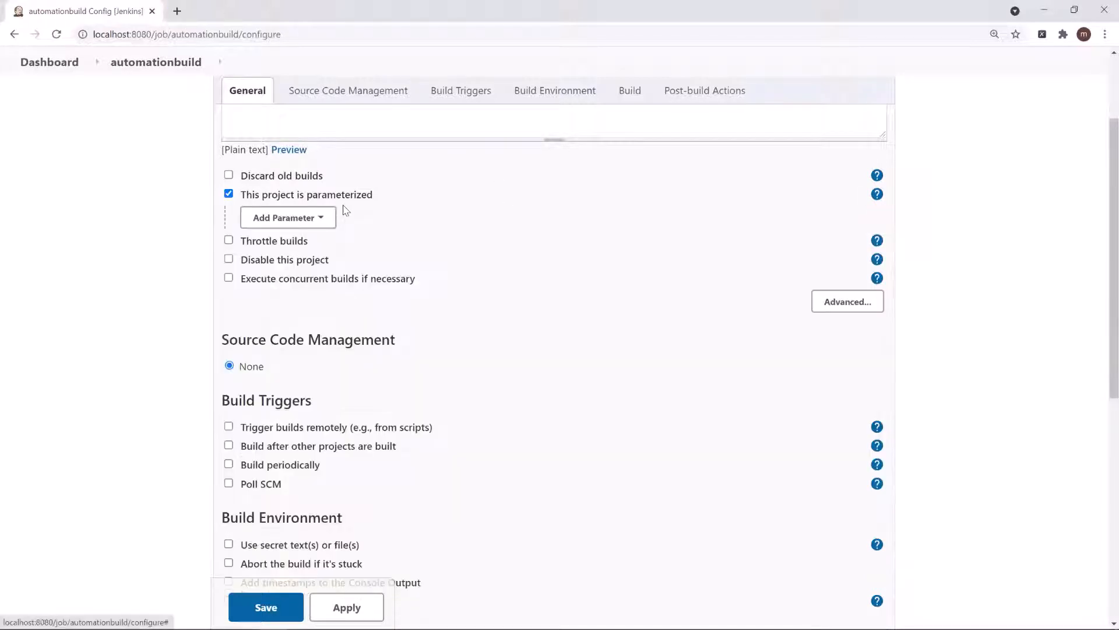
Step: Add a string parameter named Browser with the default value Chrome
{"action": "left_click", "coordinate": [286, 218]}
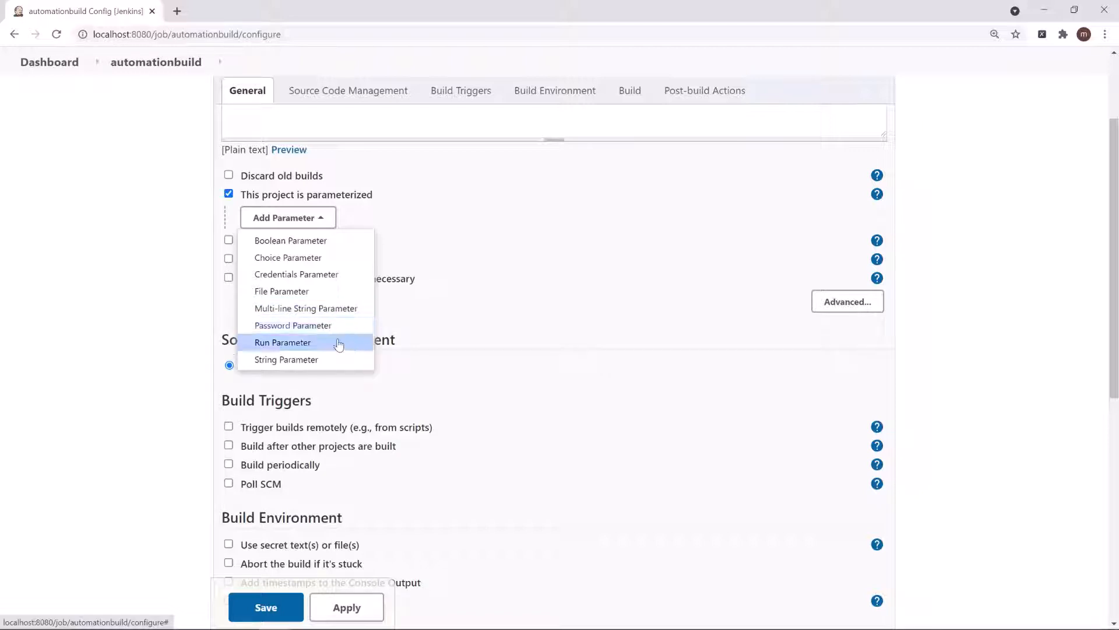
{"action": "left_click", "coordinate": [309, 360]}
{"action": "left_click", "coordinate": [312, 273]}
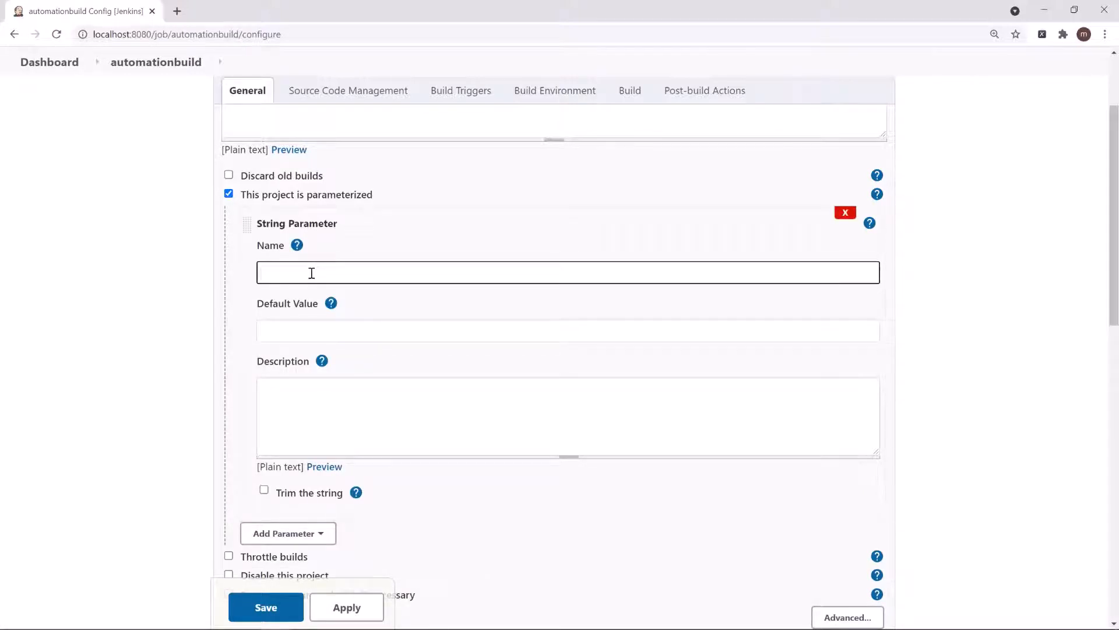
{"action": "type", "text": "Browser"}
{"action": "left_click", "coordinate": [291, 331]}
{"action": "type", "text": "Chrome"}
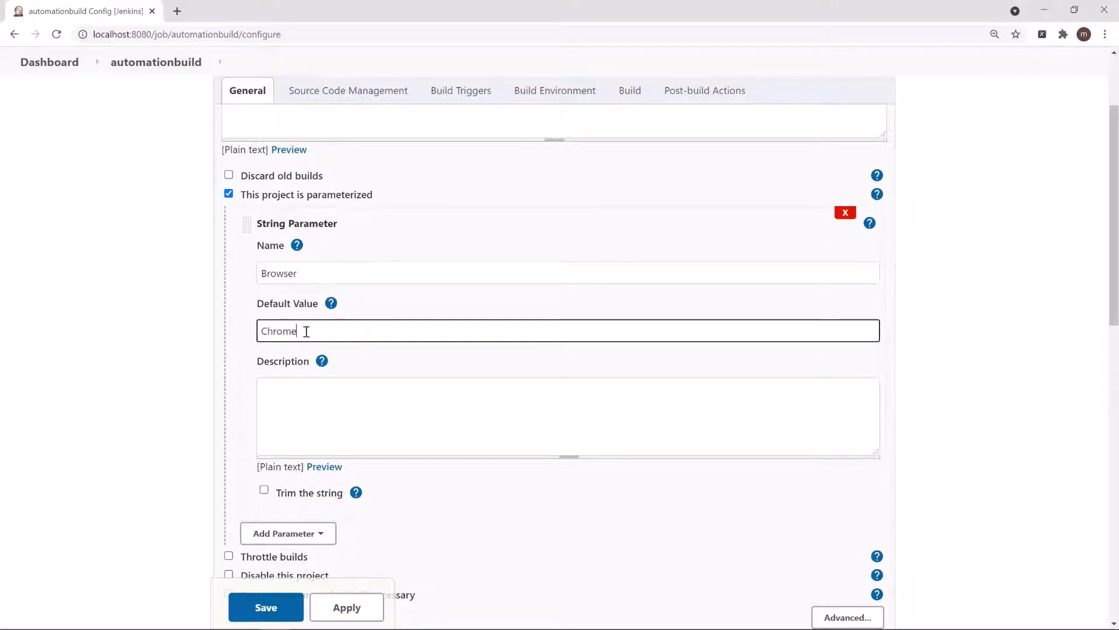
{"action": "left_click", "coordinate": [299, 394]}
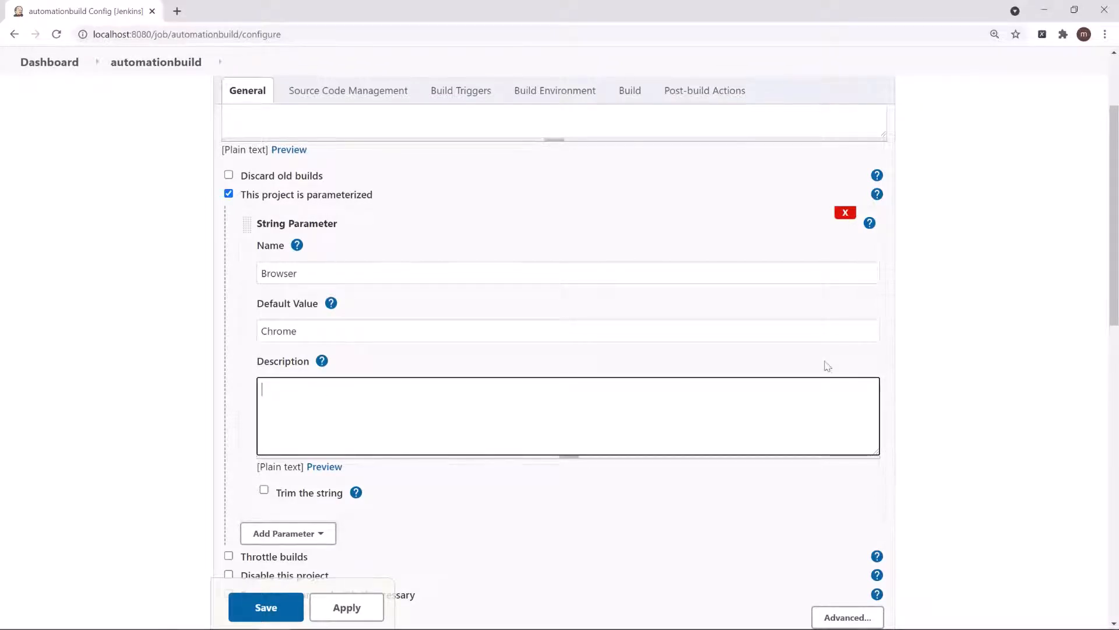
Step: Enable trimming of the string for the Browser parameter and save the project configuration
{"action": "scroll", "coordinate": [1100, 259], "scroll_direction": "down", "scroll_amount": 1}
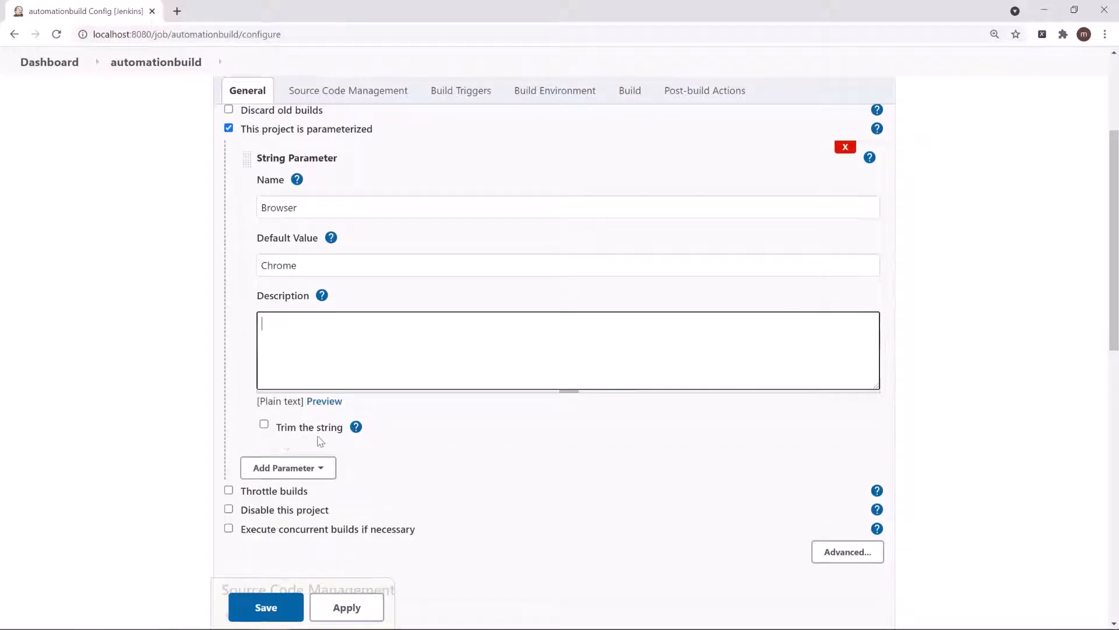
{"action": "left_click", "coordinate": [356, 429]}
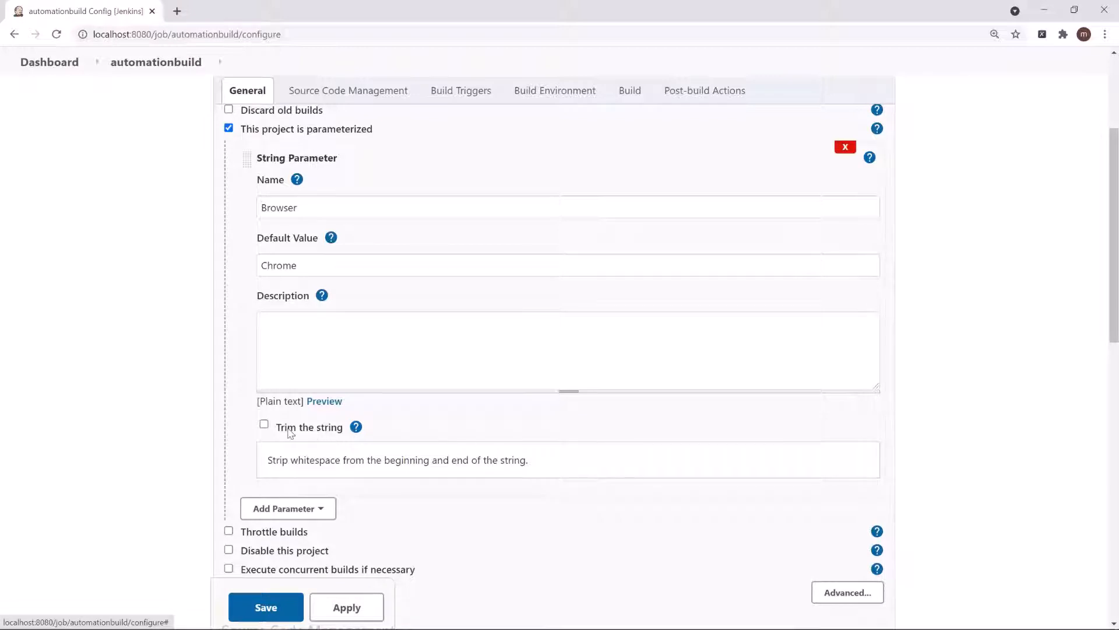
{"action": "left_click", "coordinate": [265, 426]}
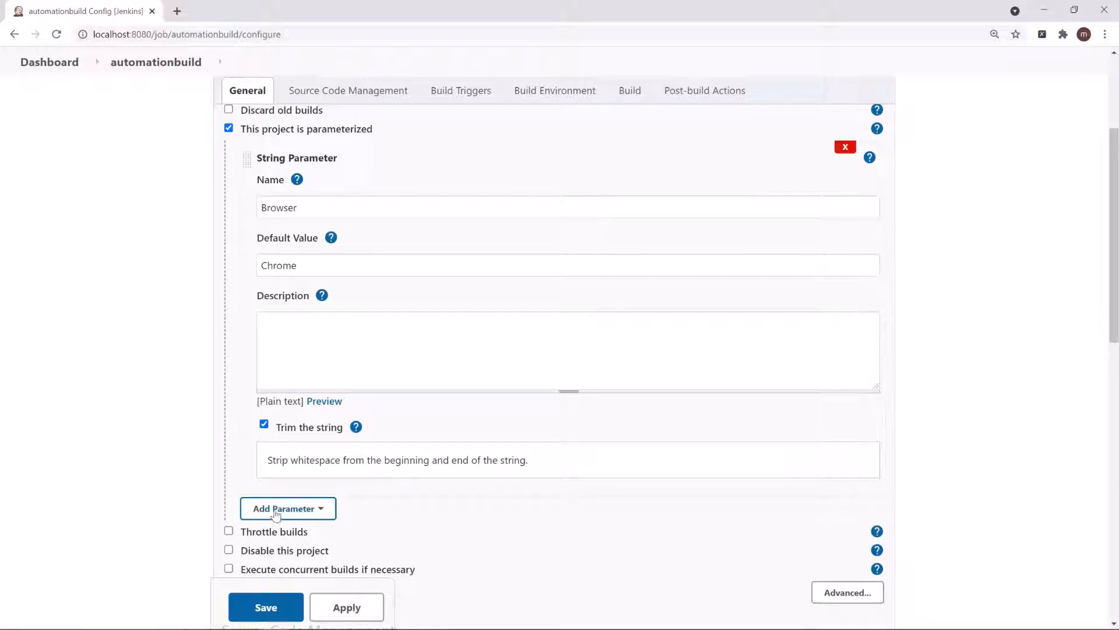
{"action": "left_click", "coordinate": [266, 603]}
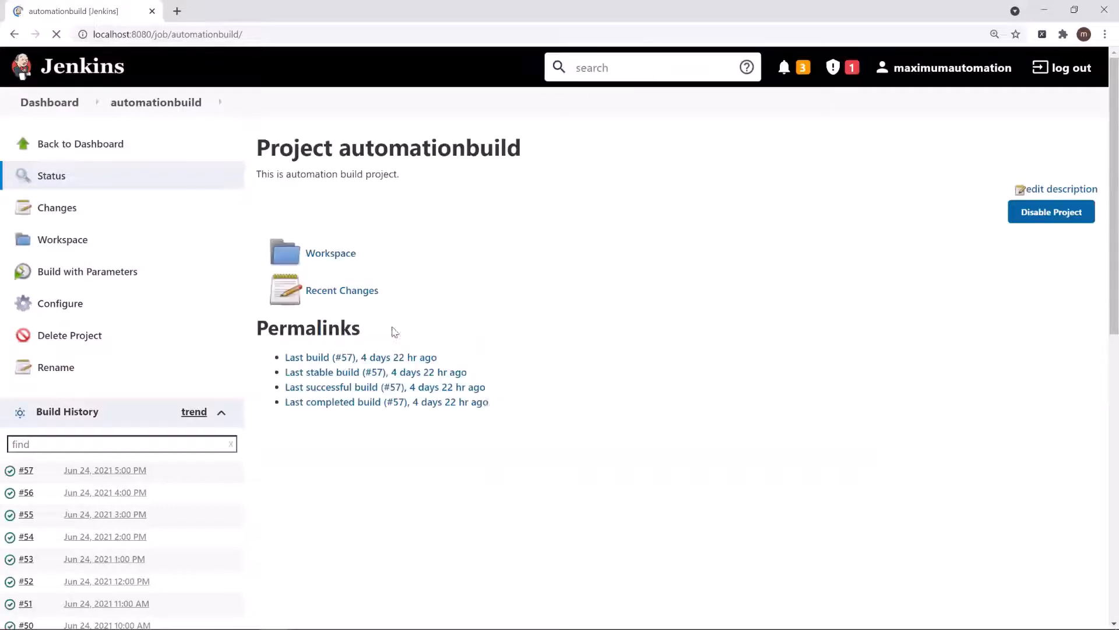
Step: Open the form for building with parameters and set the Browser value to Firefox
{"action": "left_click", "coordinate": [92, 273]}
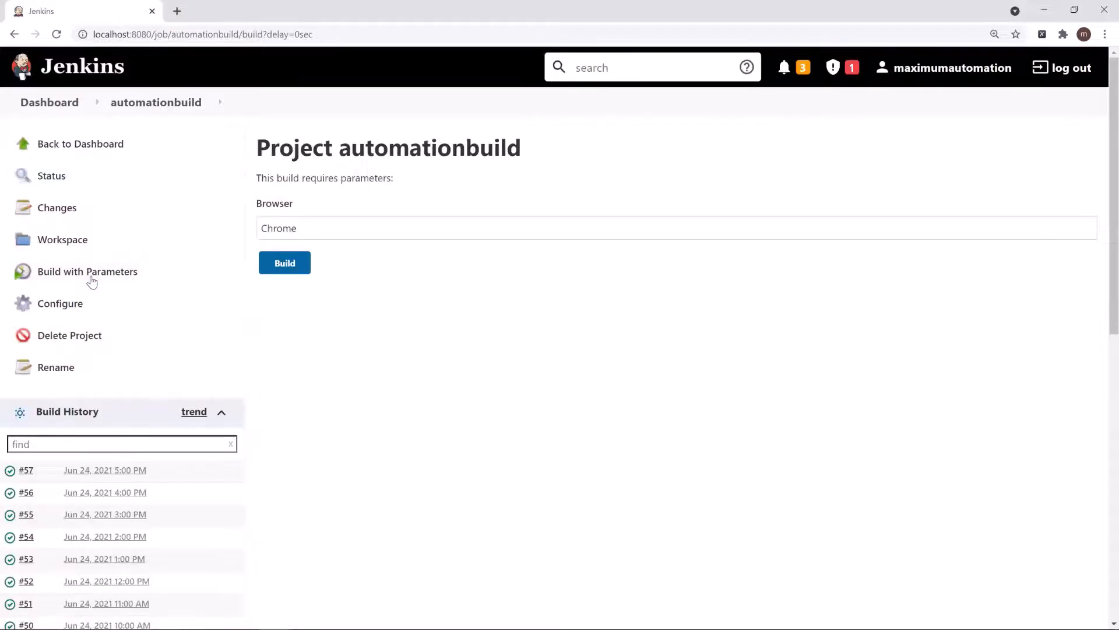
{"action": "left_click", "coordinate": [304, 230]}
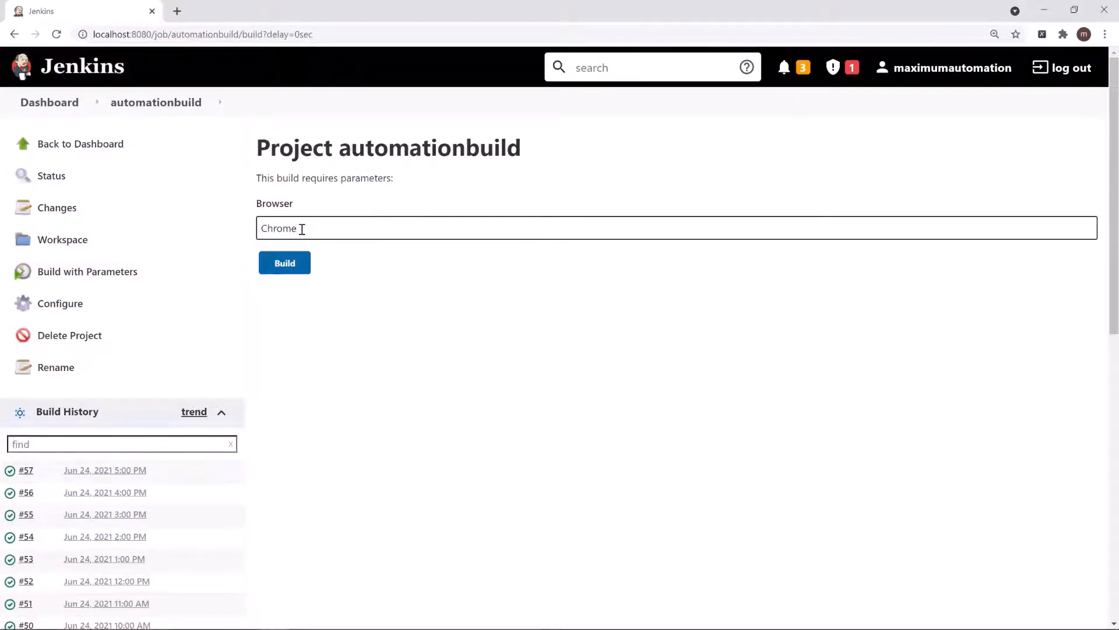
{"action": "left_click_drag", "start_coordinate": [302, 229], "coordinate": [226, 247]}
{"action": "left_click_drag", "start_coordinate": [309, 233], "coordinate": [262, 233]}
{"action": "key", "text": "BackSpace"}
{"action": "type", "text": "Firefox"}
{"action": "double_click", "coordinate": [300, 231]}
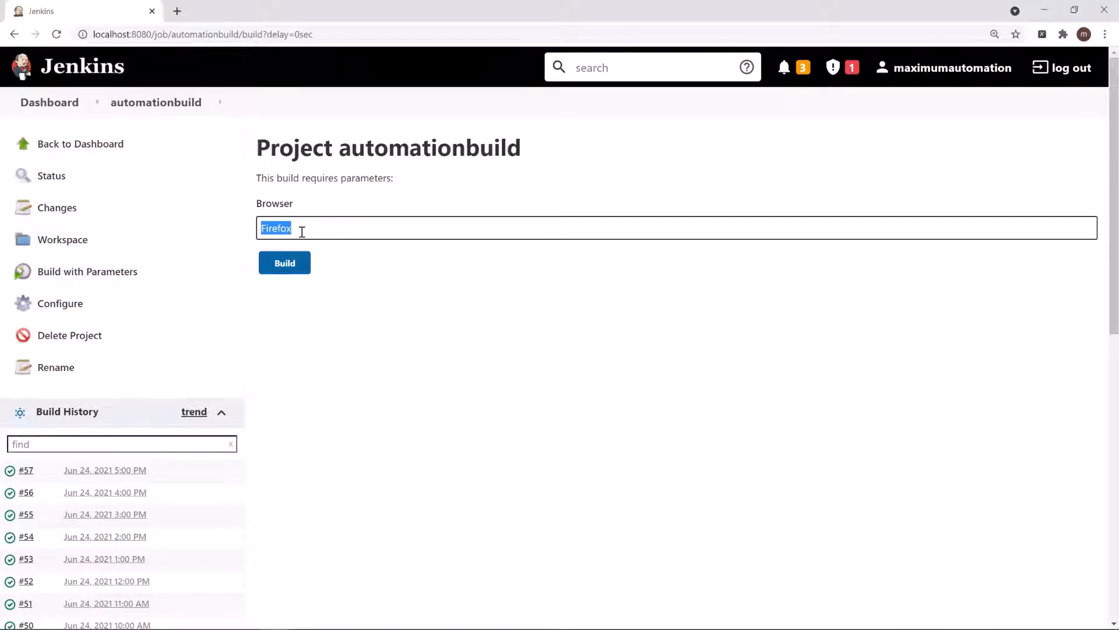
{"action": "left_click", "coordinate": [302, 229]}
Step: Reopen the automationbuild configuration and add a choice parameter below the string parameter
{"action": "left_click", "coordinate": [71, 304]}
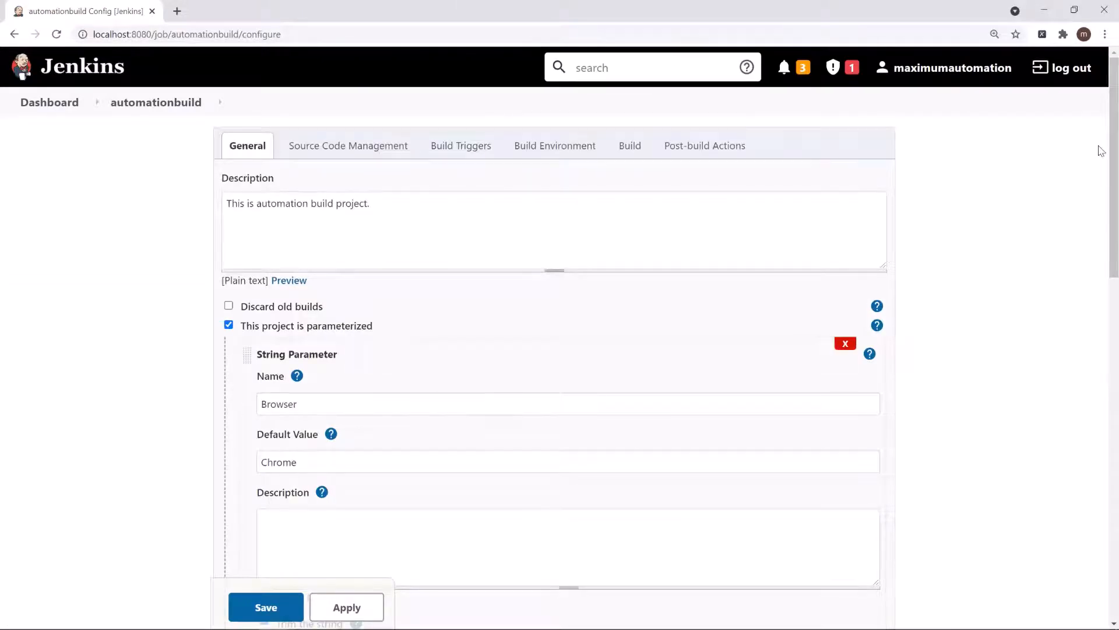
{"action": "scroll", "coordinate": [1101, 169], "scroll_direction": "down", "scroll_amount": 1}
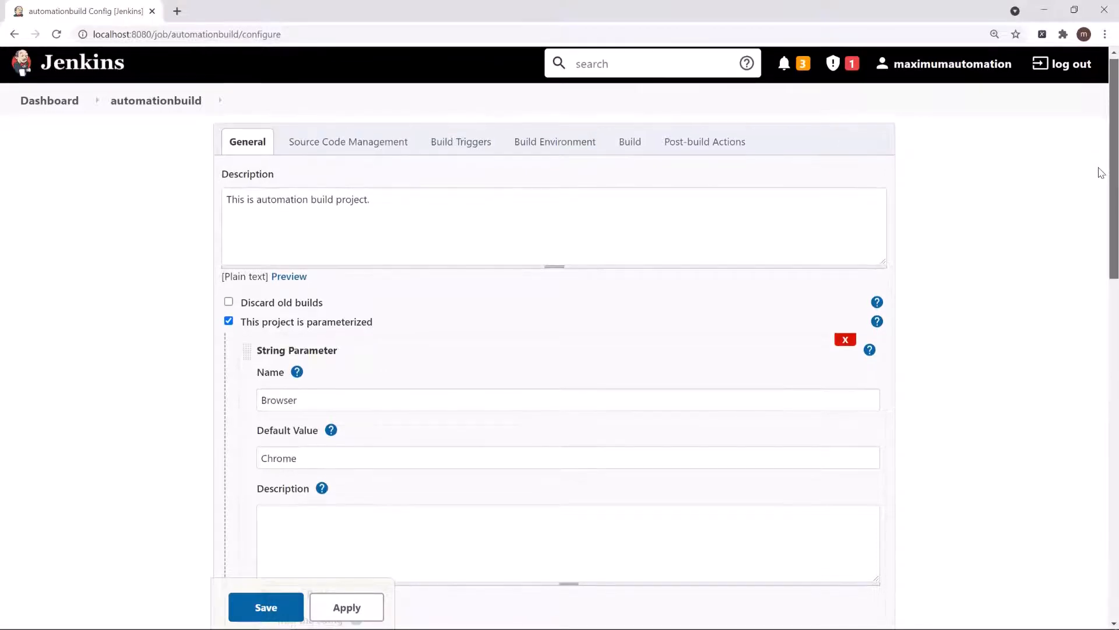
{"action": "scroll", "coordinate": [1100, 187], "scroll_direction": "down", "scroll_amount": 3}
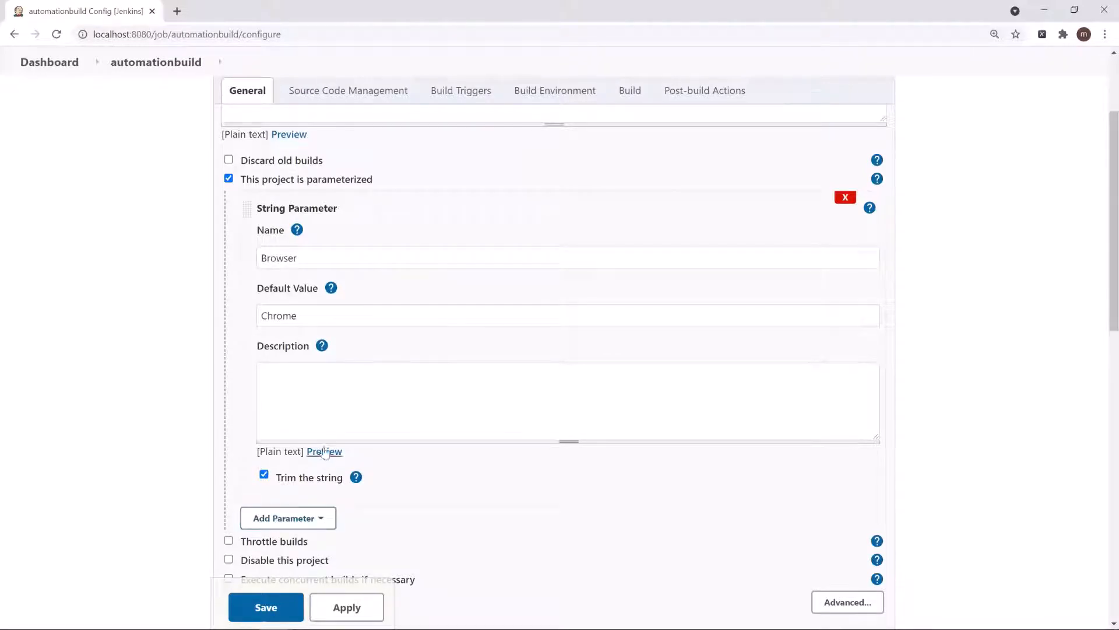
{"action": "left_click", "coordinate": [300, 527]}
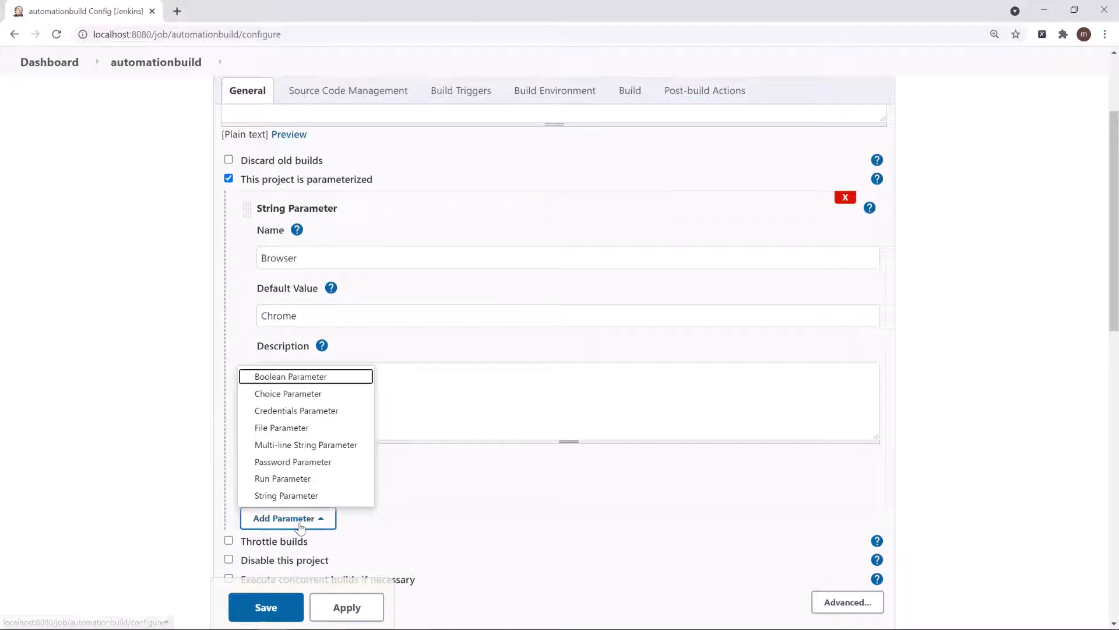
{"action": "left_click", "coordinate": [303, 391]}
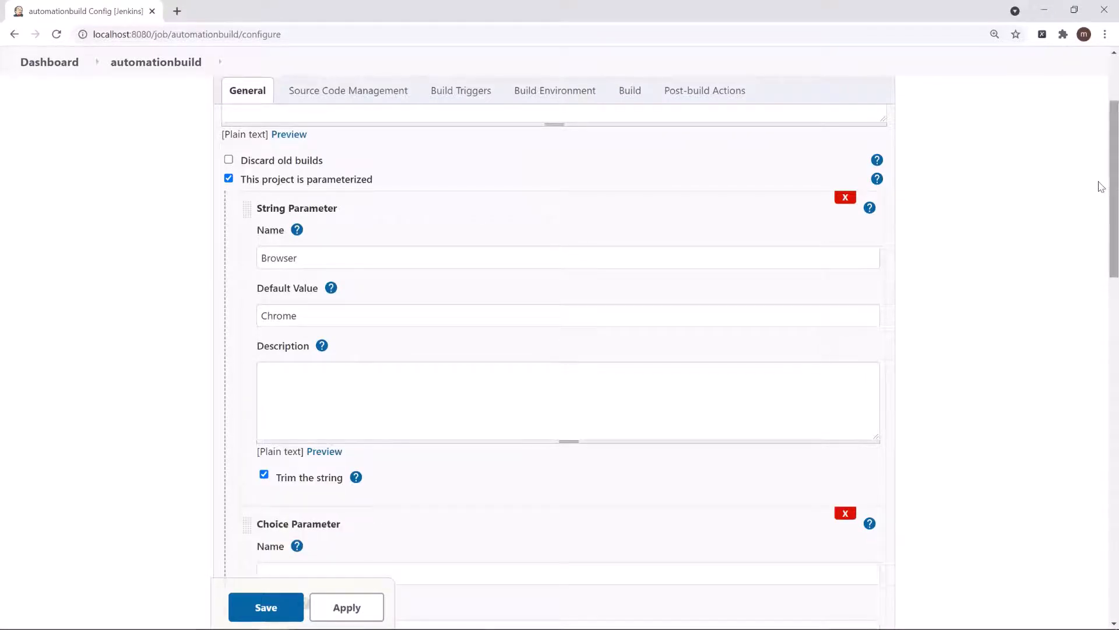
{"action": "left_click_drag", "start_coordinate": [1099, 182], "coordinate": [1099, 265]}
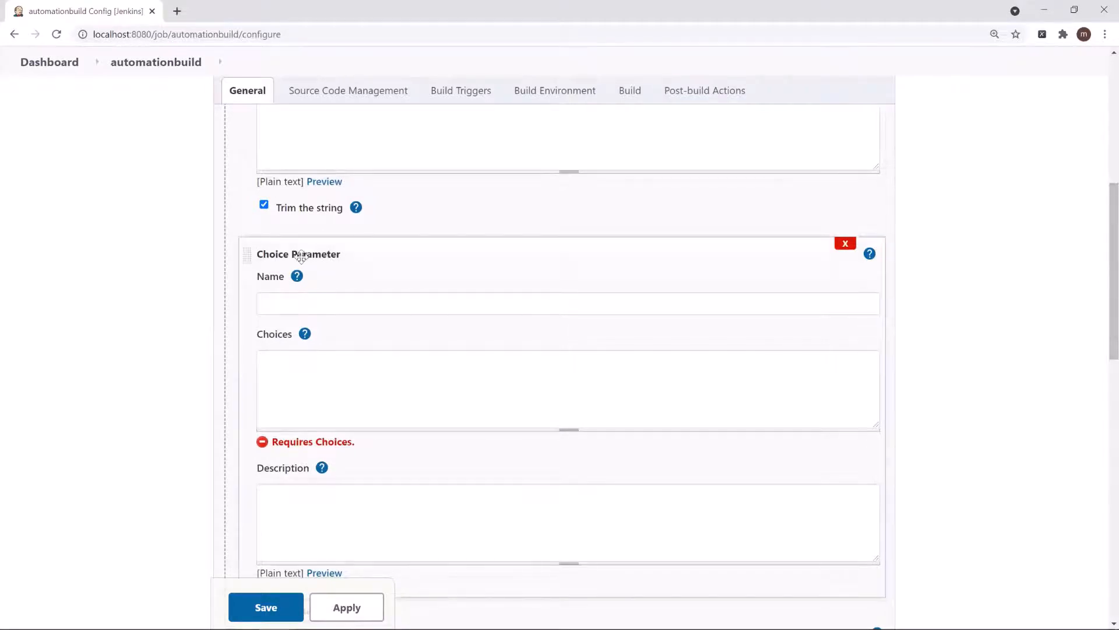
Step: Show the choice parameter's help, name the parameter Browser and delete the string parameter above it
{"action": "left_click", "coordinate": [870, 256]}
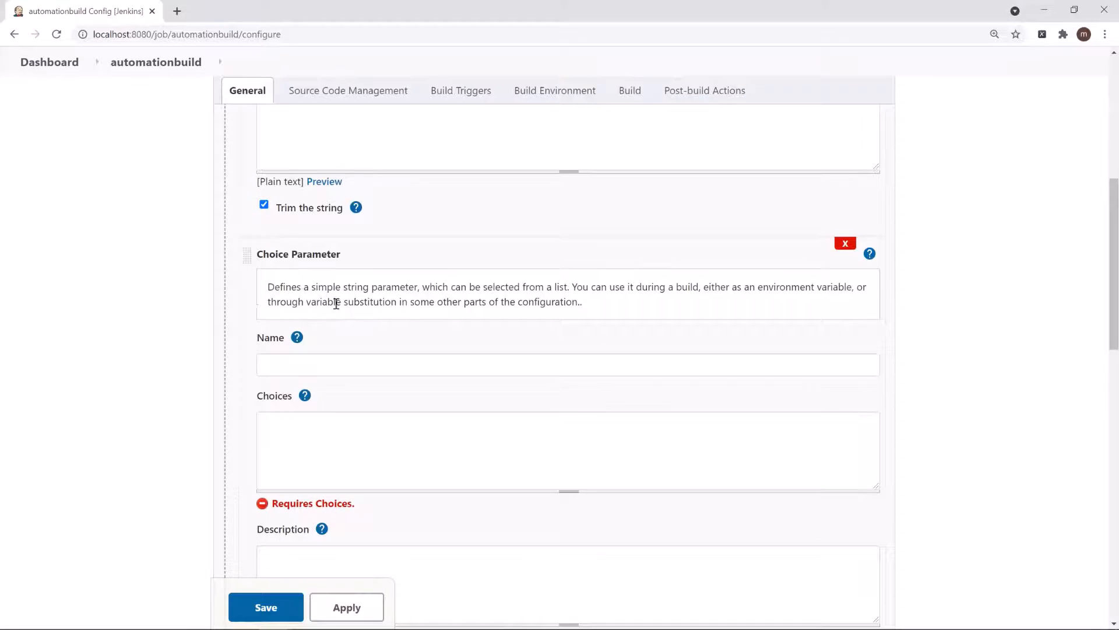
{"action": "left_click", "coordinate": [281, 368]}
{"action": "scroll", "coordinate": [1100, 318], "scroll_direction": "down", "scroll_amount": 1}
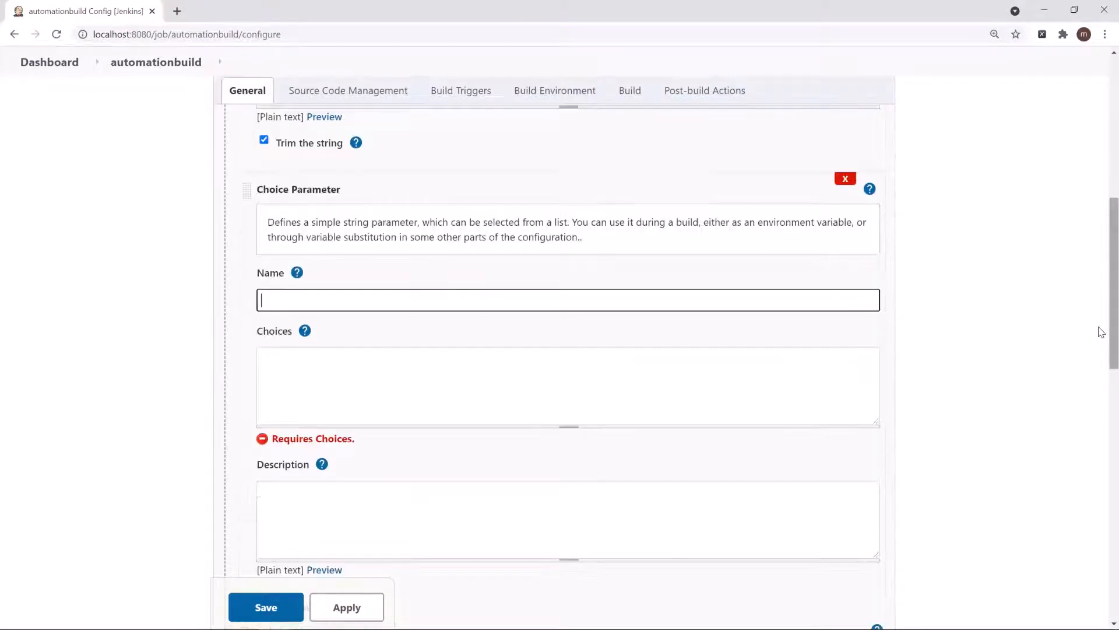
{"action": "type", "text": "Browser"}
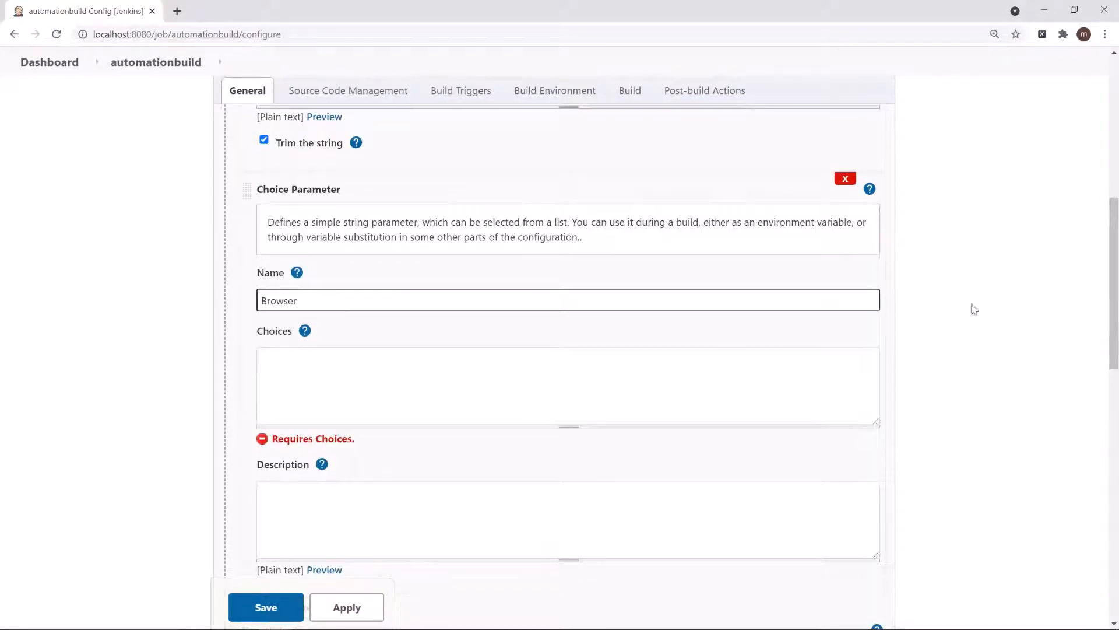
{"action": "scroll", "coordinate": [1101, 302], "scroll_direction": "up", "scroll_amount": 5}
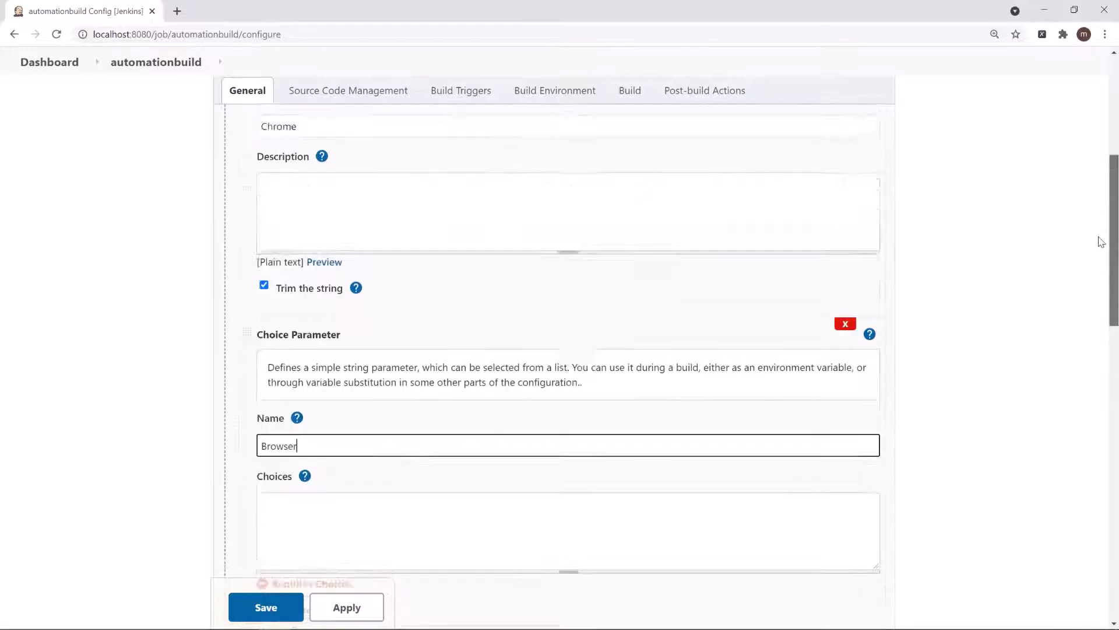
{"action": "left_click", "coordinate": [846, 150]}
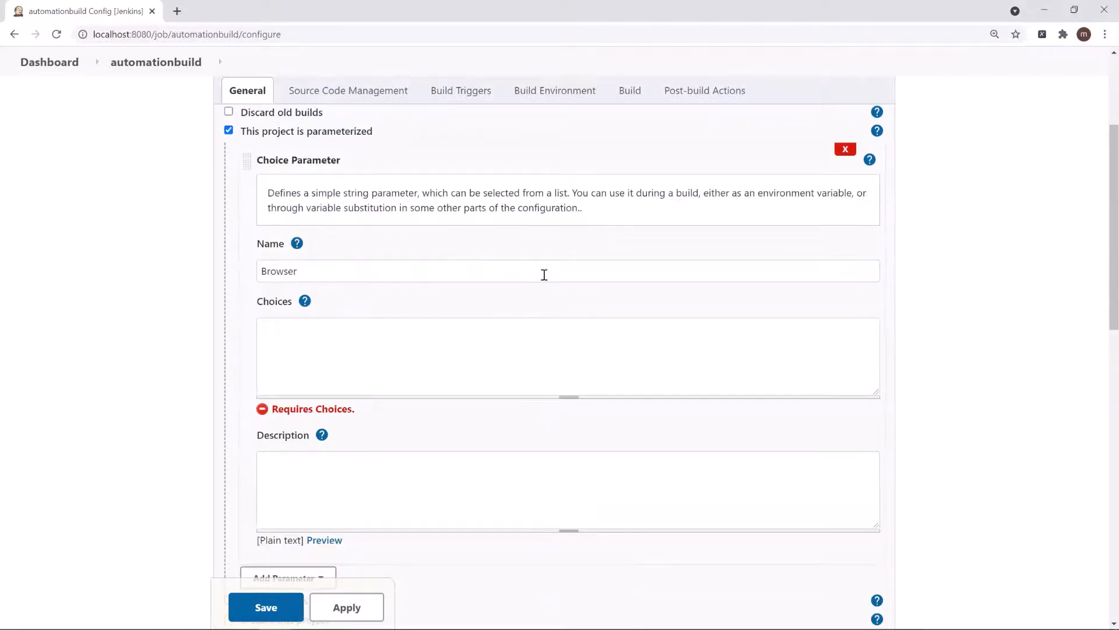
Step: Show the help for the choices and enter Chrome, Firefox, Internet Explorer and Safari, one per line
{"action": "left_click", "coordinate": [330, 368]}
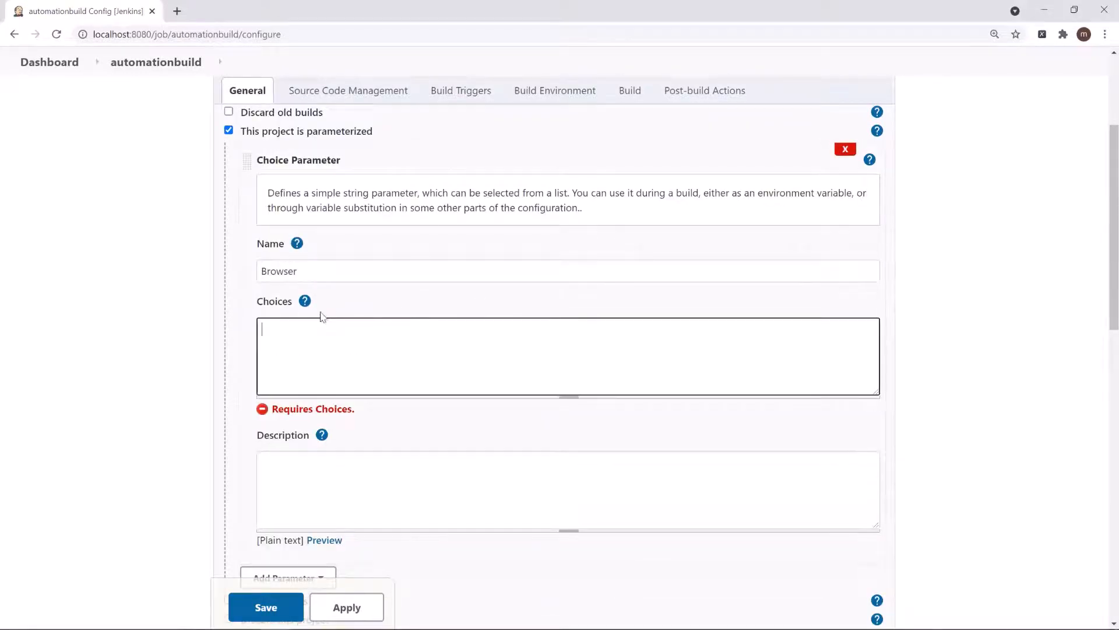
{"action": "left_click", "coordinate": [305, 301]}
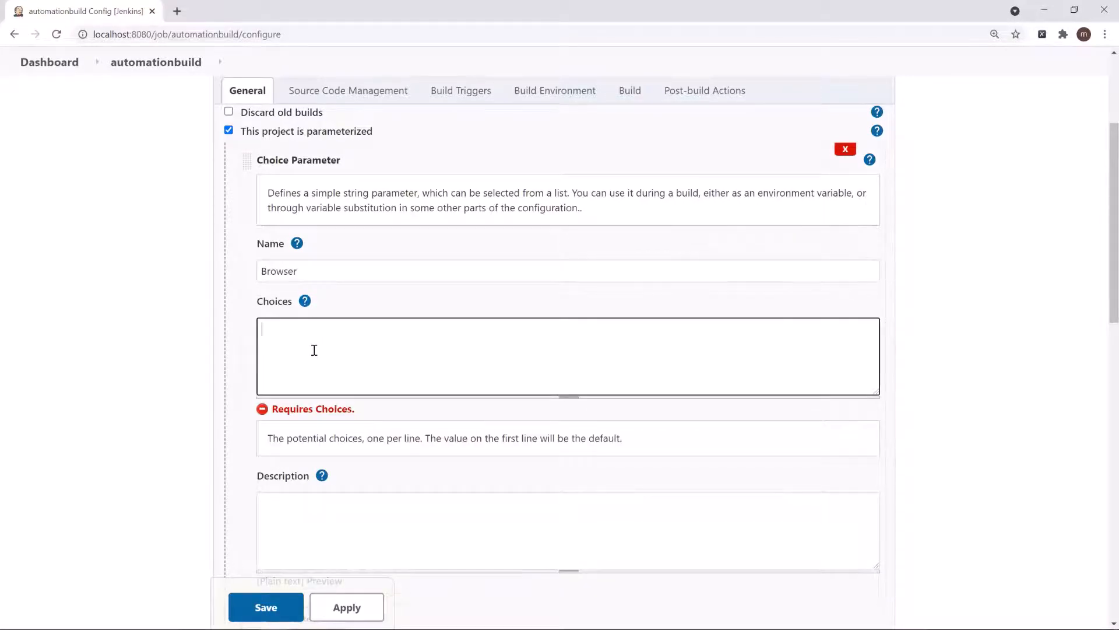
{"action": "type", "text": "Chrome"}
{"action": "type", "text": "plorer"}
{"action": "key", "text": "Return"}
{"action": "type", "text": "Safari"}
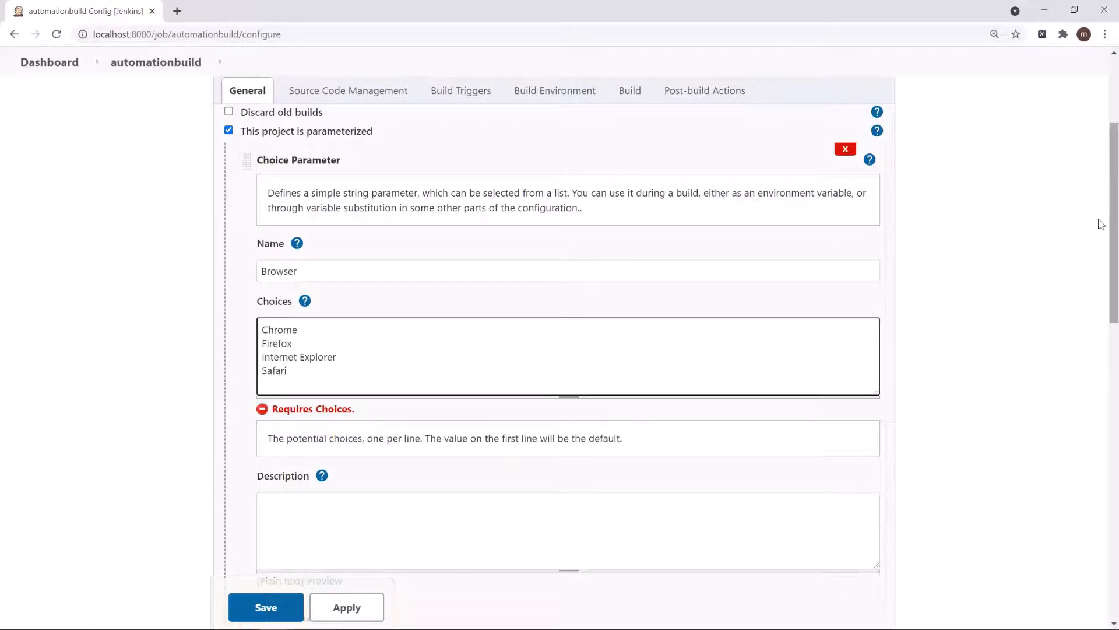
{"action": "scroll", "coordinate": [1100, 234], "scroll_direction": "down", "scroll_amount": 2}
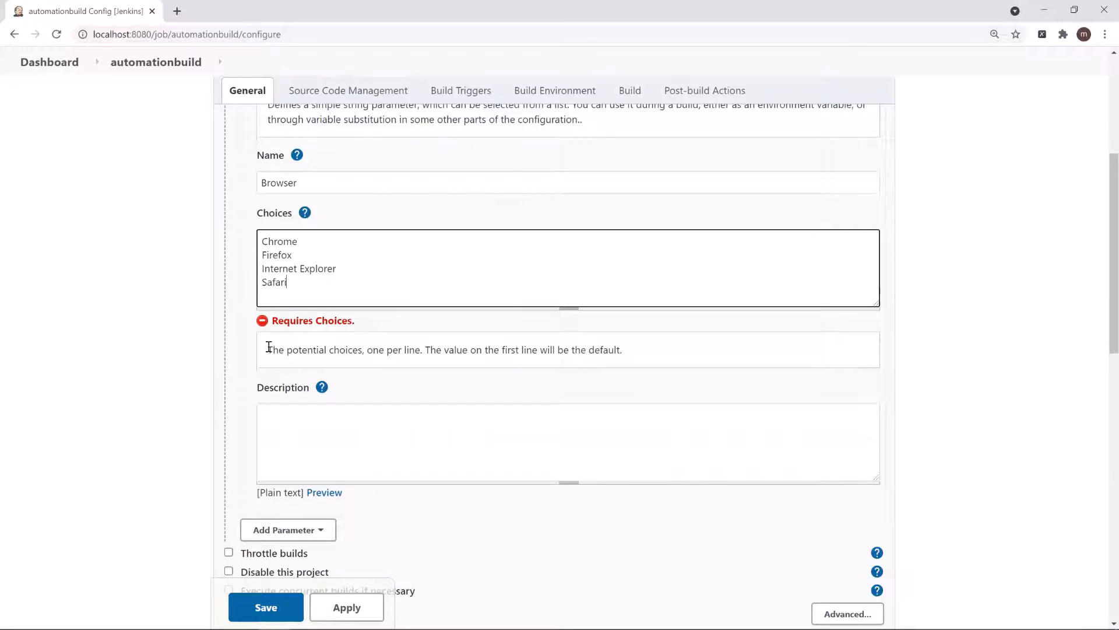
Step: Review the choices' help text and the Chrome entry on the first line, and save the project configuration
{"action": "left_click_drag", "start_coordinate": [267, 350], "coordinate": [626, 338]}
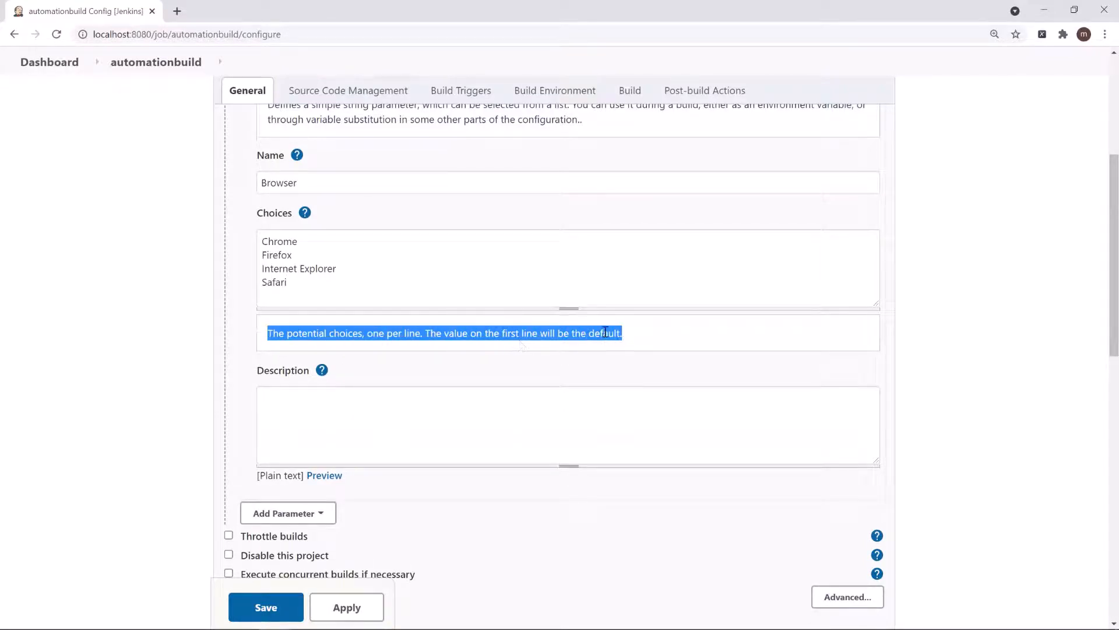
{"action": "double_click", "coordinate": [289, 241]}
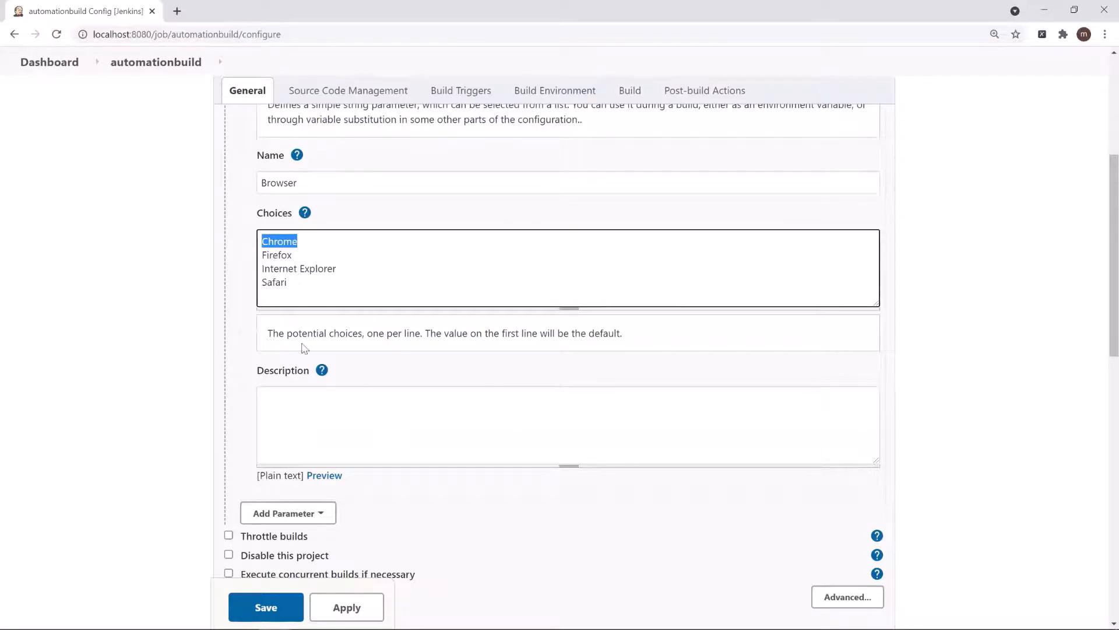
{"action": "left_click", "coordinate": [265, 610]}
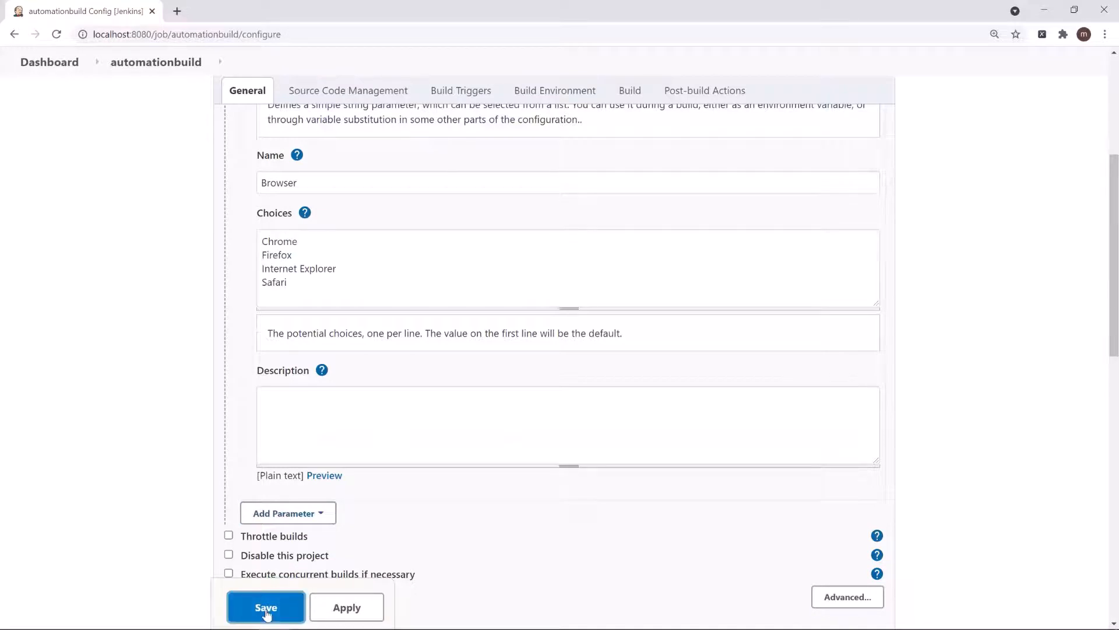
Step: Open the form for building with parameters and view the available Browser choices
{"action": "left_click", "coordinate": [118, 274]}
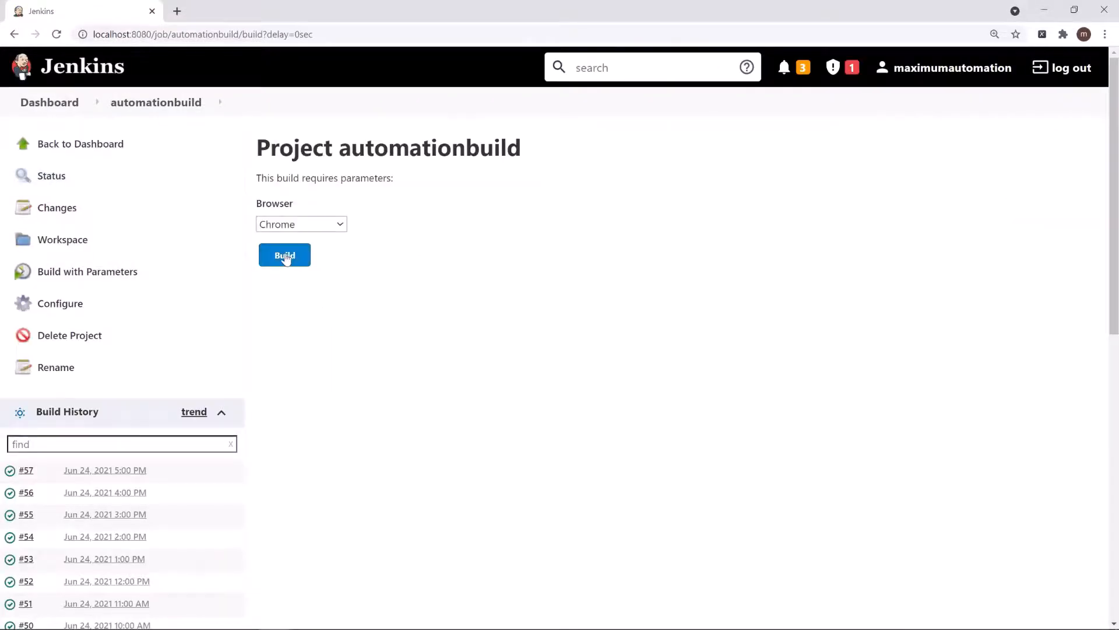
{"action": "left_click", "coordinate": [341, 230]}
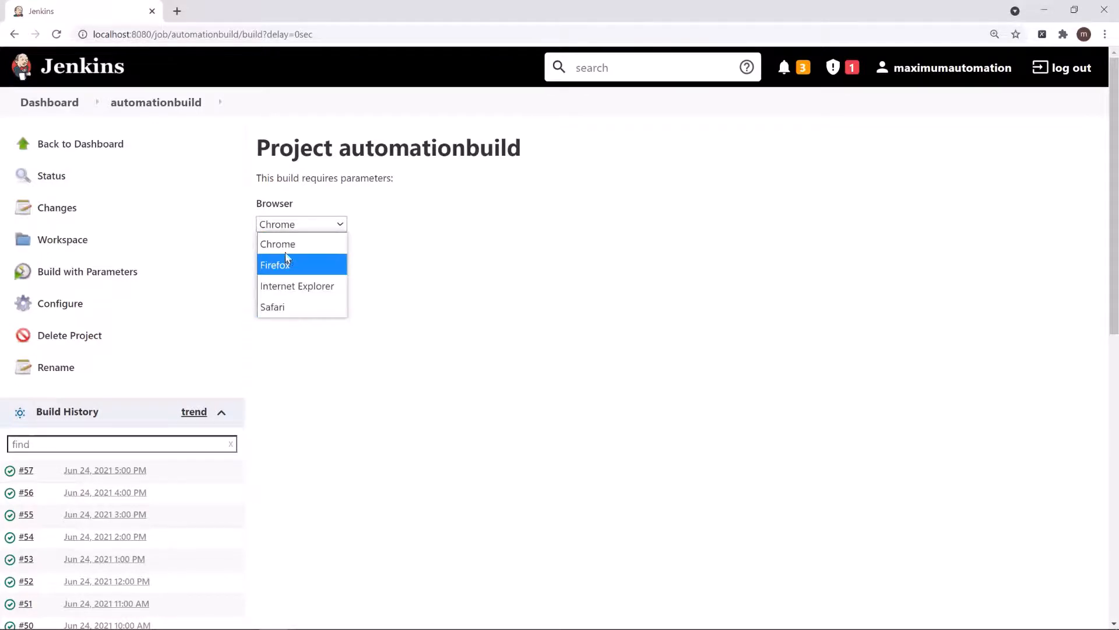
{"action": "left_click", "coordinate": [353, 242]}
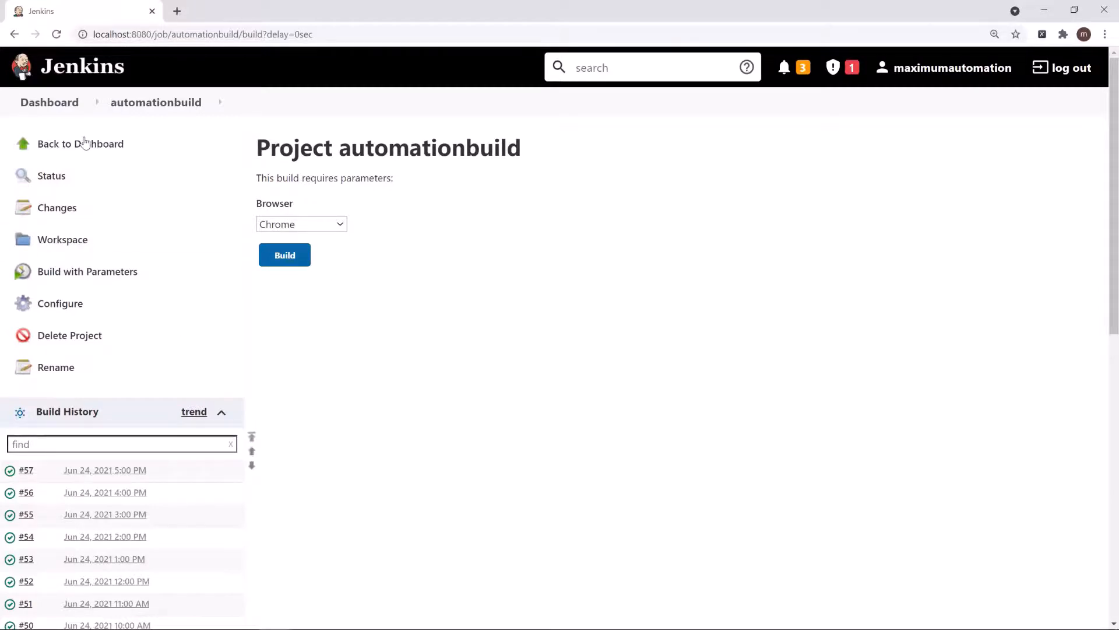
Step: Reopen the automationbuild configuration and add a Boolean parameter below the Browser choice parameter
{"action": "left_click", "coordinate": [88, 304]}
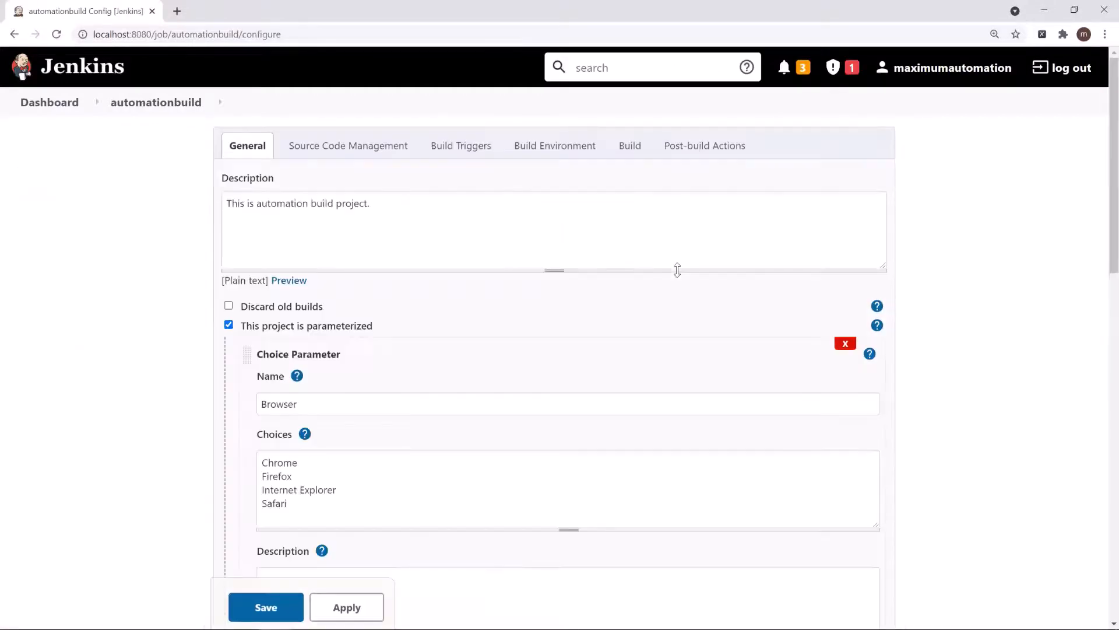
{"action": "scroll", "coordinate": [1101, 204], "scroll_direction": "down", "scroll_amount": 3}
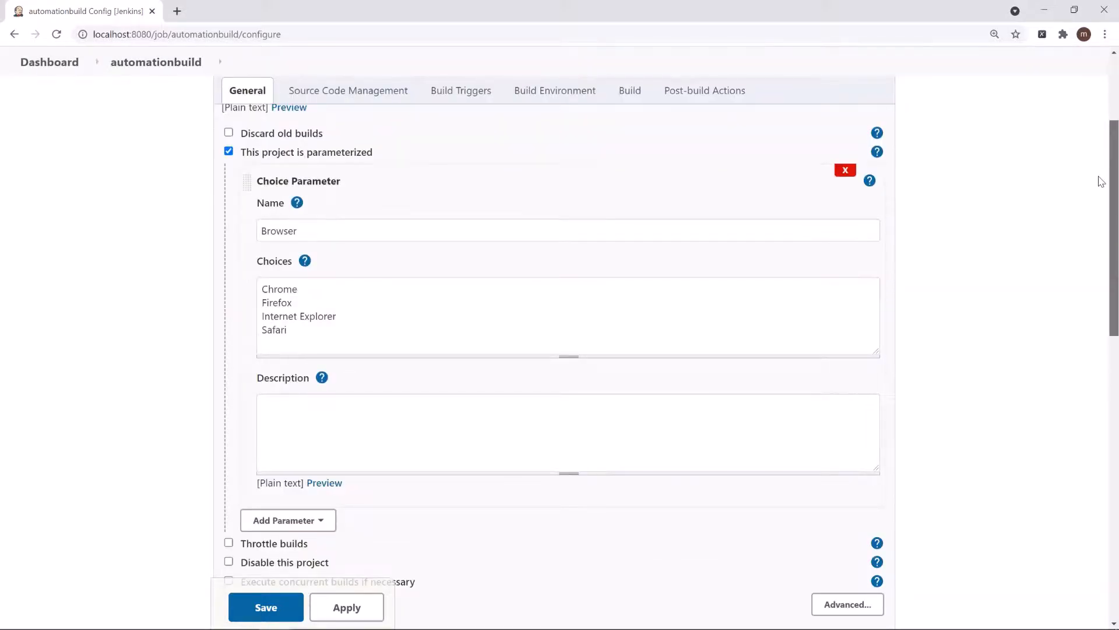
{"action": "scroll", "coordinate": [1099, 180], "scroll_direction": "down", "scroll_amount": 8}
{"action": "scroll", "coordinate": [1102, 337], "scroll_direction": "up", "scroll_amount": 3}
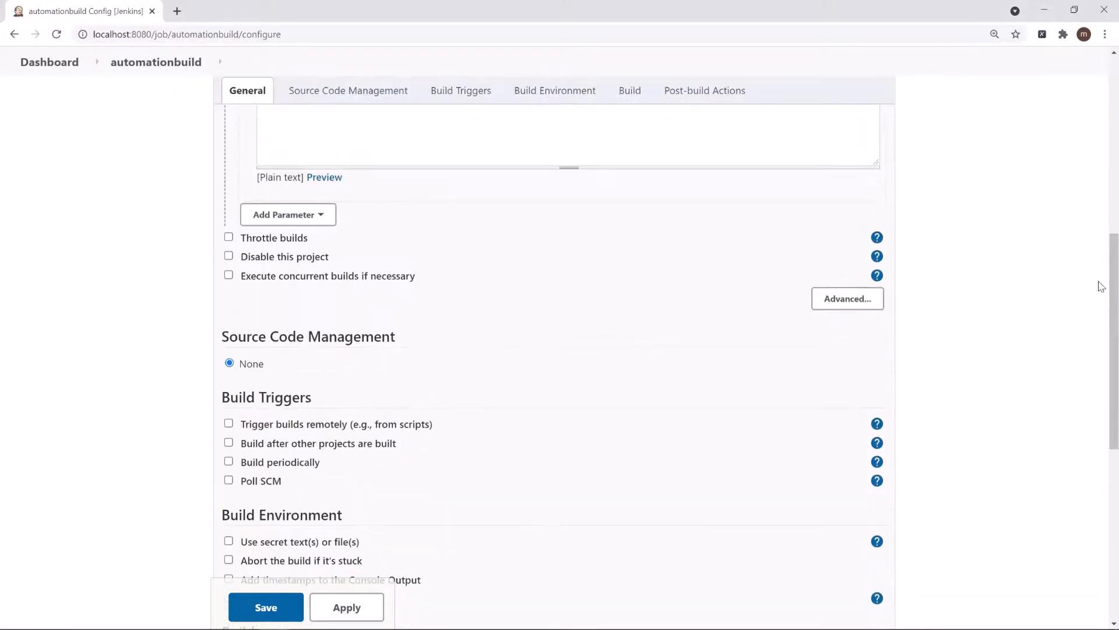
{"action": "left_click", "coordinate": [307, 217]}
{"action": "left_click", "coordinate": [289, 241]}
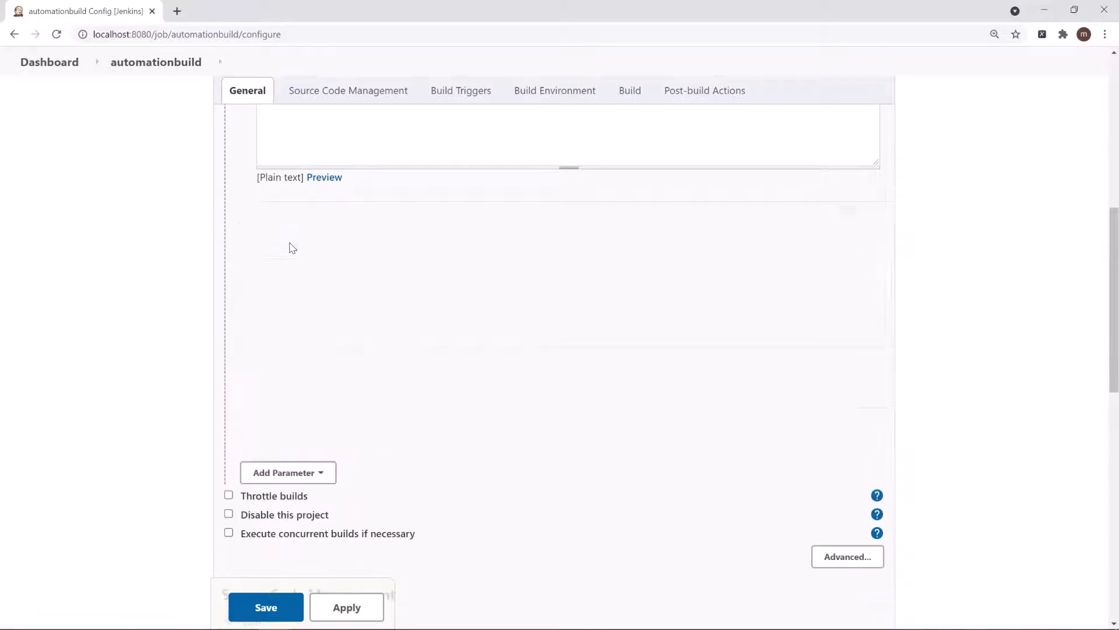
Step: Name the Boolean parameter "Screenshot for passed steps" and save the configuration
{"action": "left_click", "coordinate": [285, 269]}
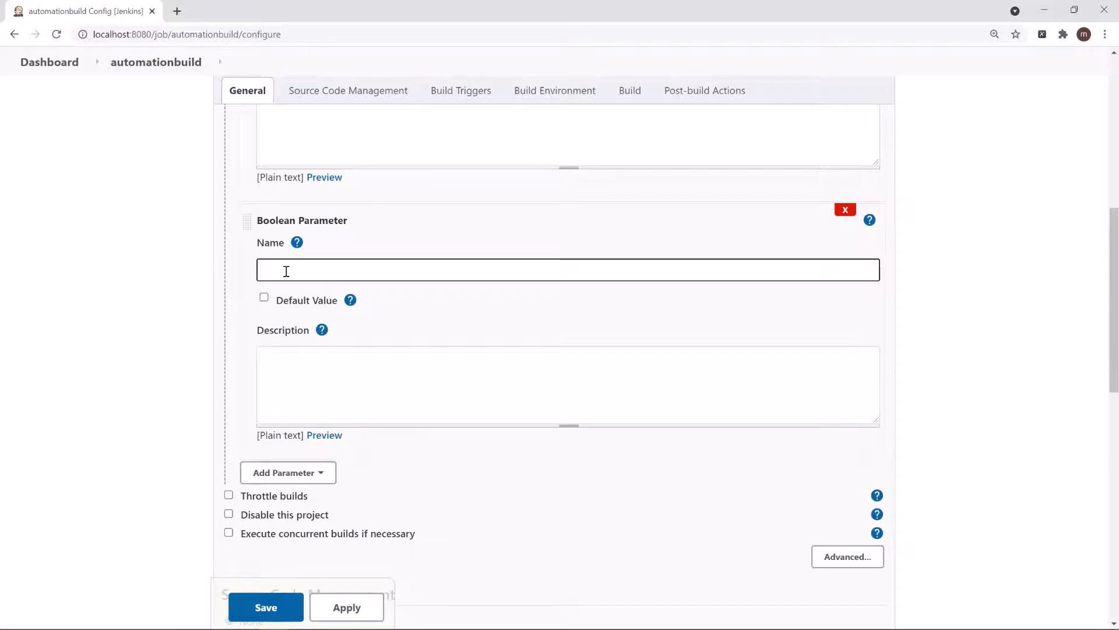
{"action": "type", "text": "Screenshot for"}
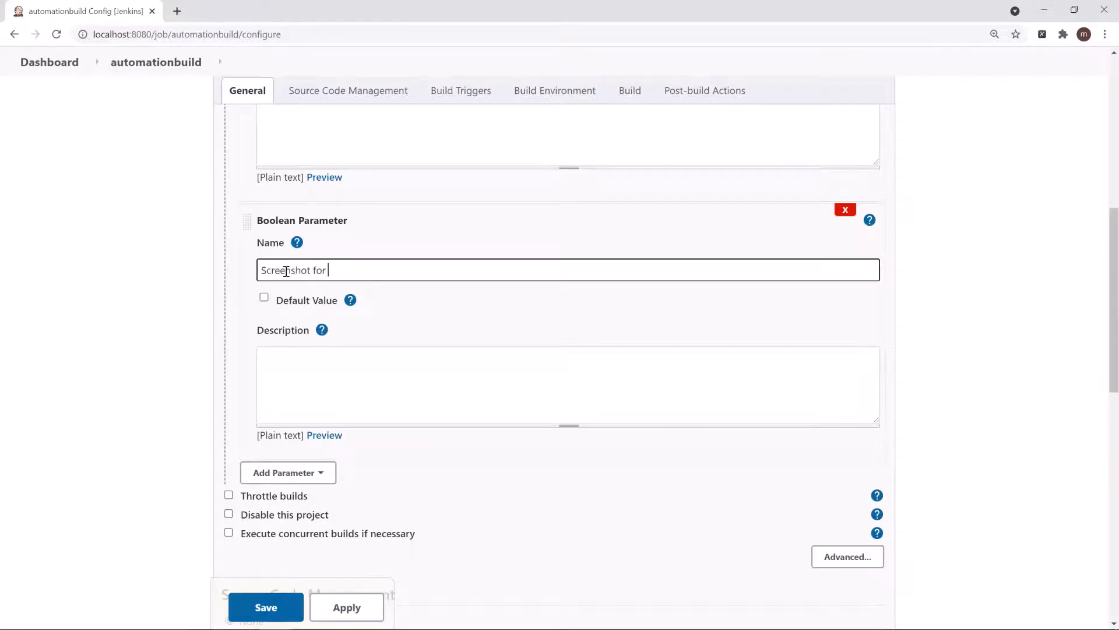
{"action": "type", "text": " failed steps"}
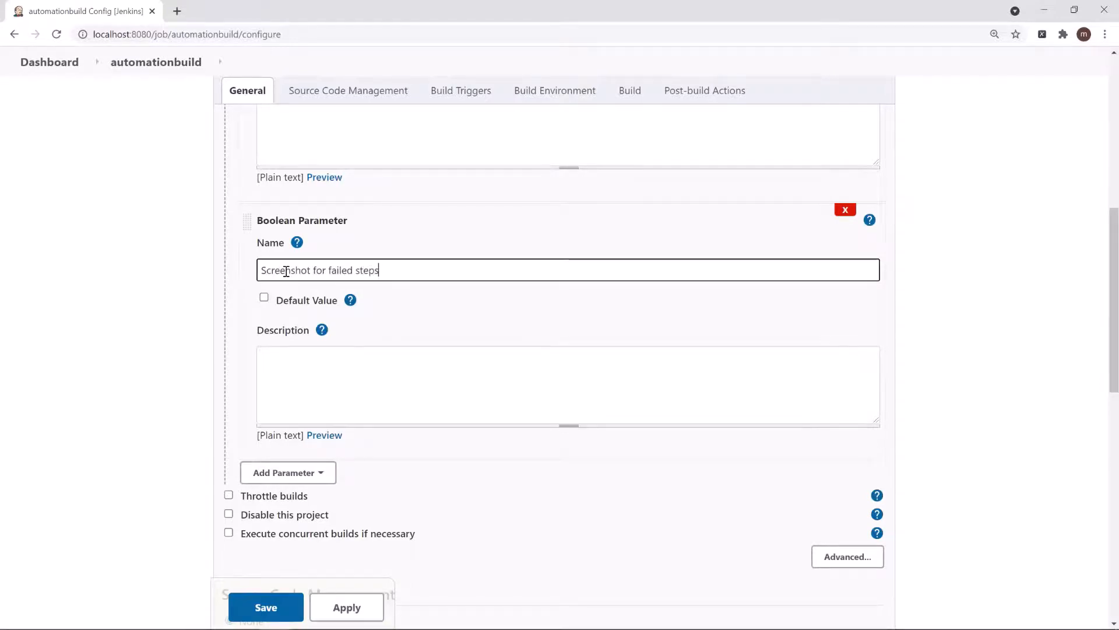
{"action": "double_click", "coordinate": [336, 270]}
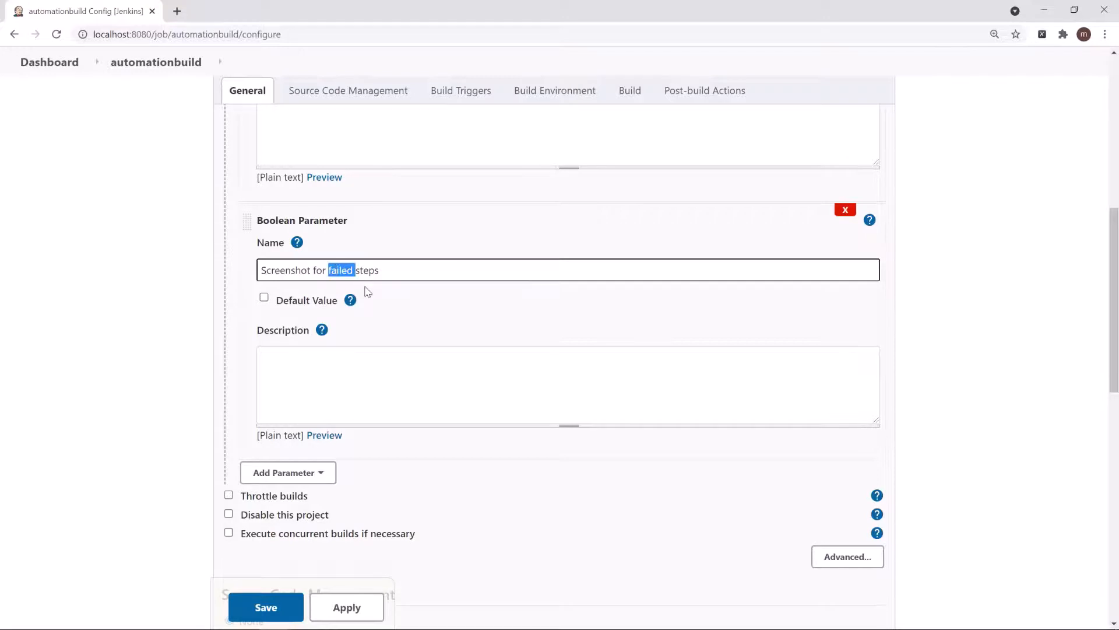
{"action": "type", "text": "passed"}
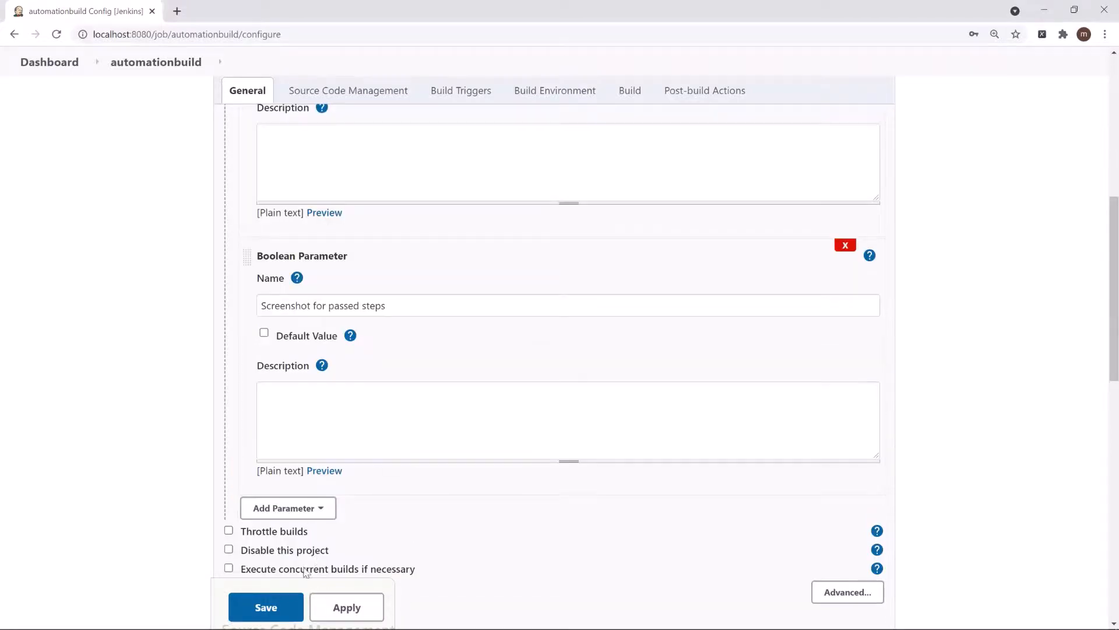
{"action": "left_click", "coordinate": [272, 608]}
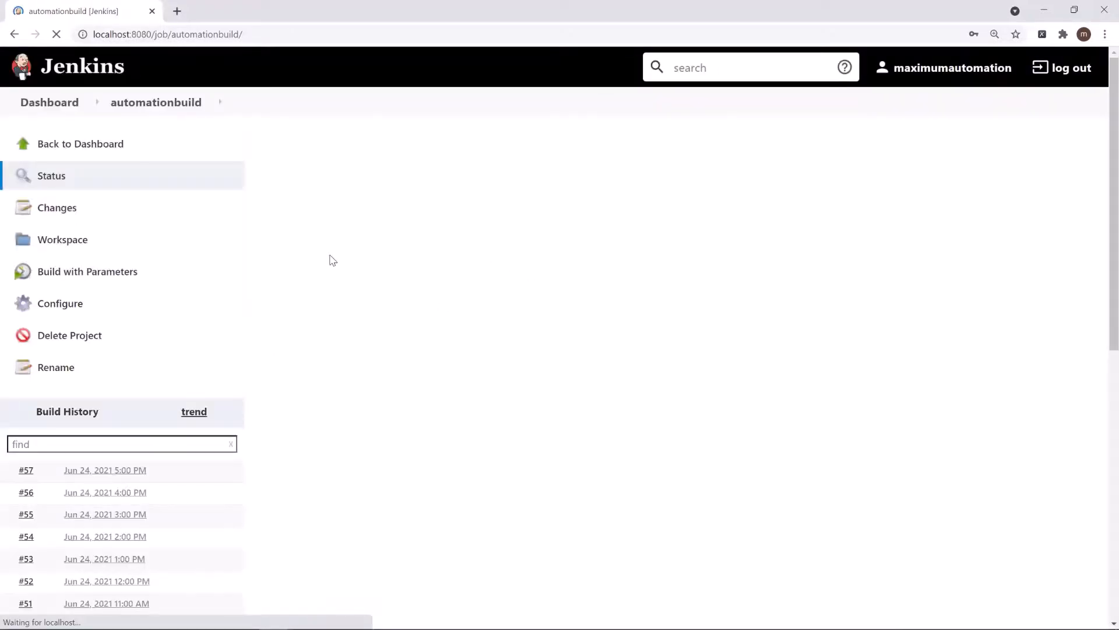
Step: Open the form for building with parameters, set Browser to Firefox and enable Screenshot for passed steps
{"action": "left_click", "coordinate": [102, 273]}
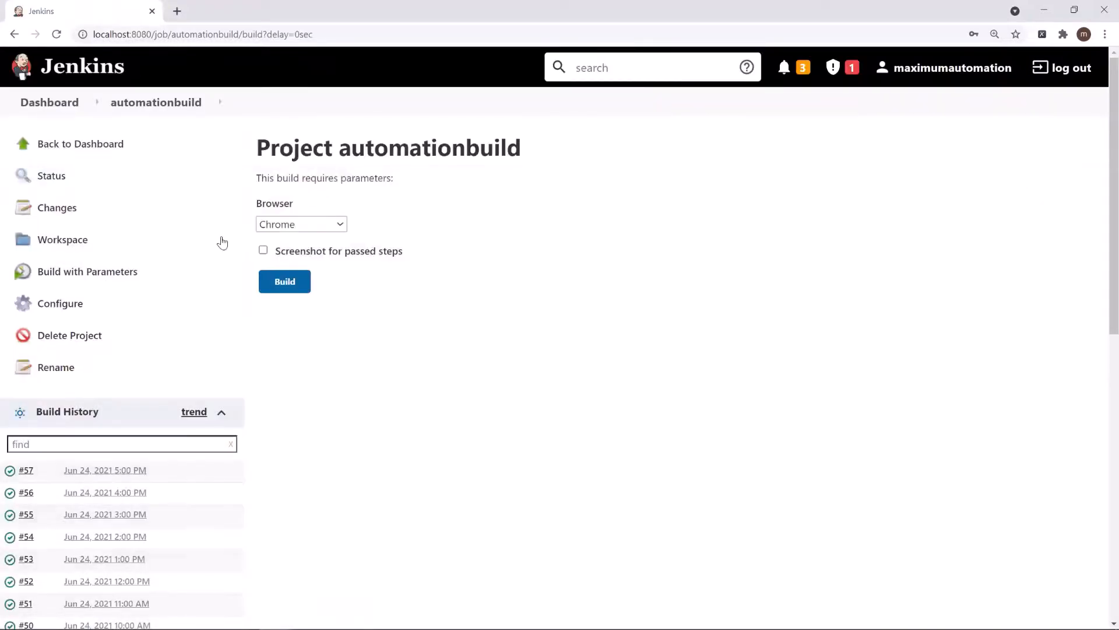
{"action": "left_click", "coordinate": [262, 250]}
{"action": "left_click", "coordinate": [263, 252]}
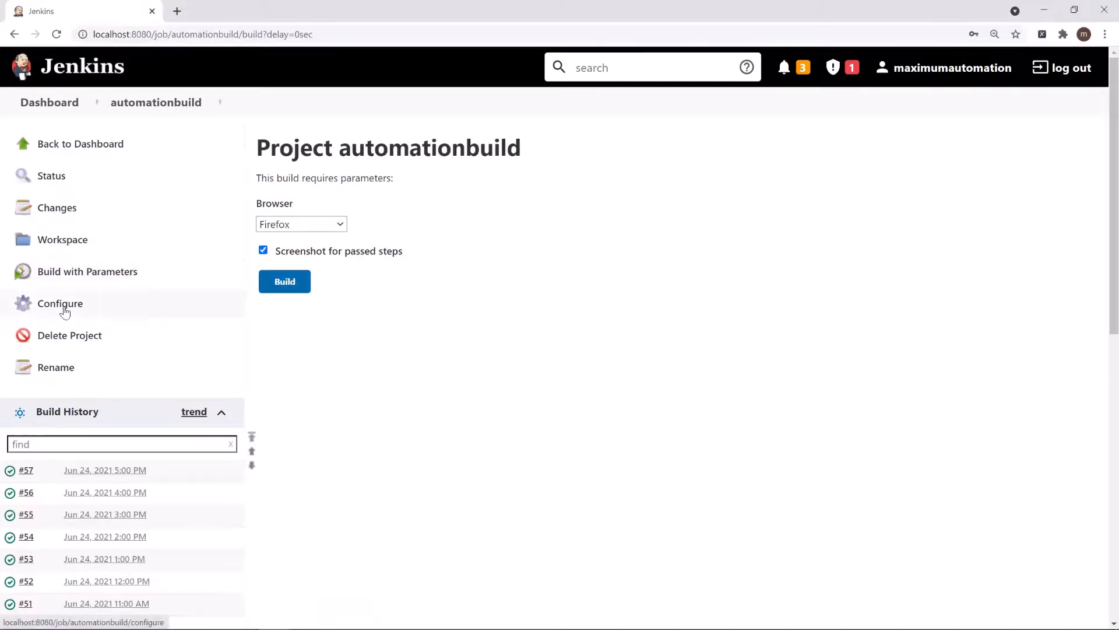
Step: Reopen the project configuration and insert the line echo %Browser% above the execute.bat line in the Windows batch command
{"action": "left_click", "coordinate": [89, 307]}
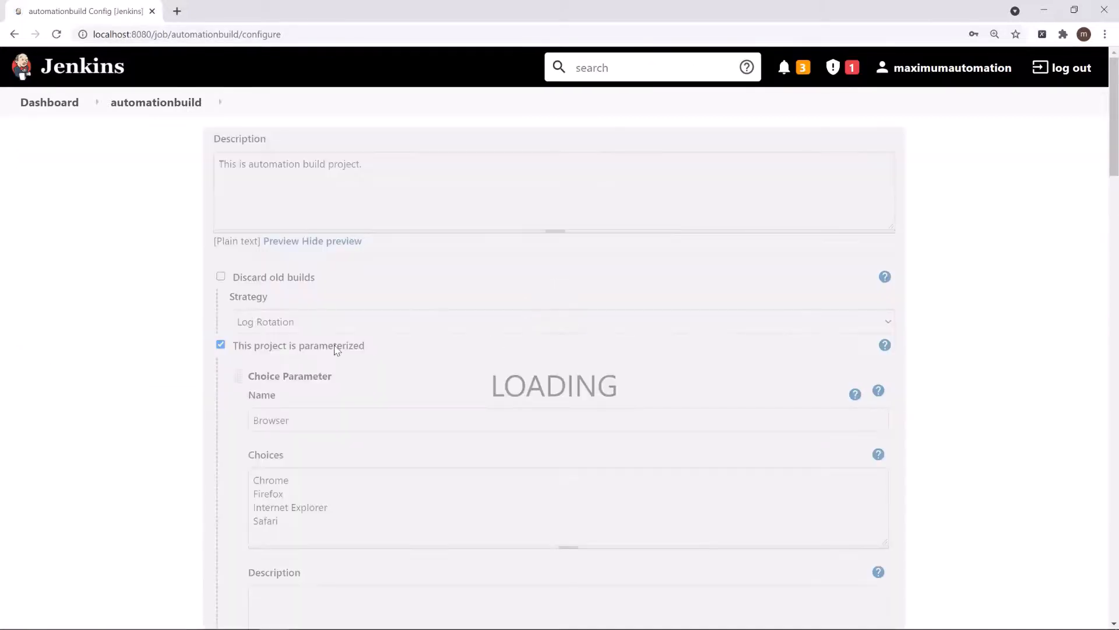
{"action": "scroll", "coordinate": [204, 408], "scroll_direction": "down", "scroll_amount": 9}
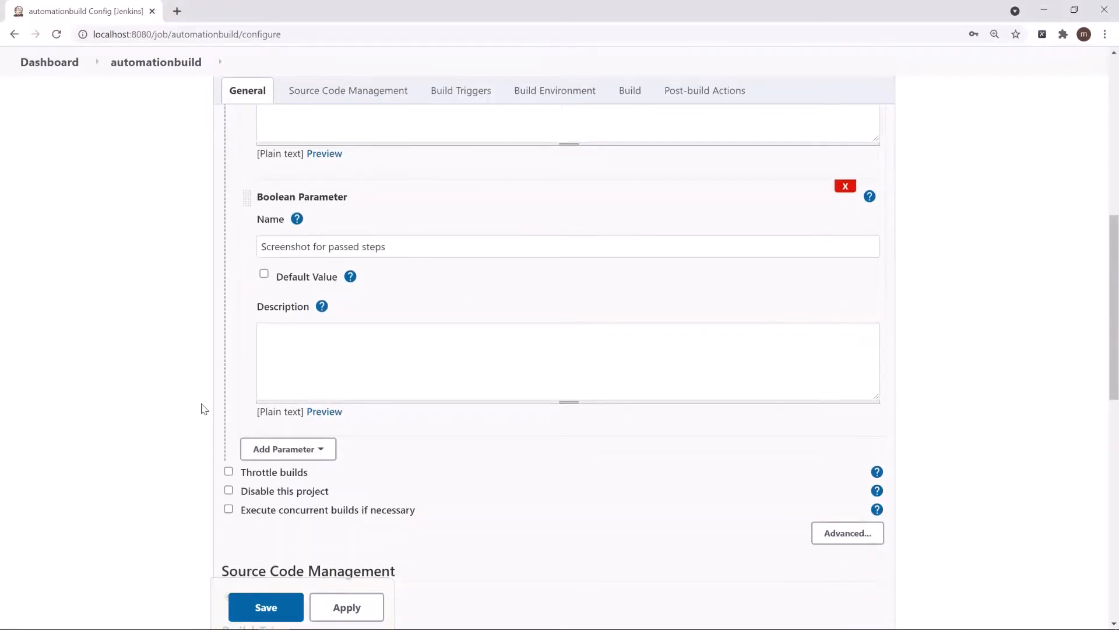
{"action": "scroll", "coordinate": [203, 409], "scroll_direction": "down", "scroll_amount": 2}
{"action": "scroll", "coordinate": [204, 409], "scroll_direction": "down", "scroll_amount": 6}
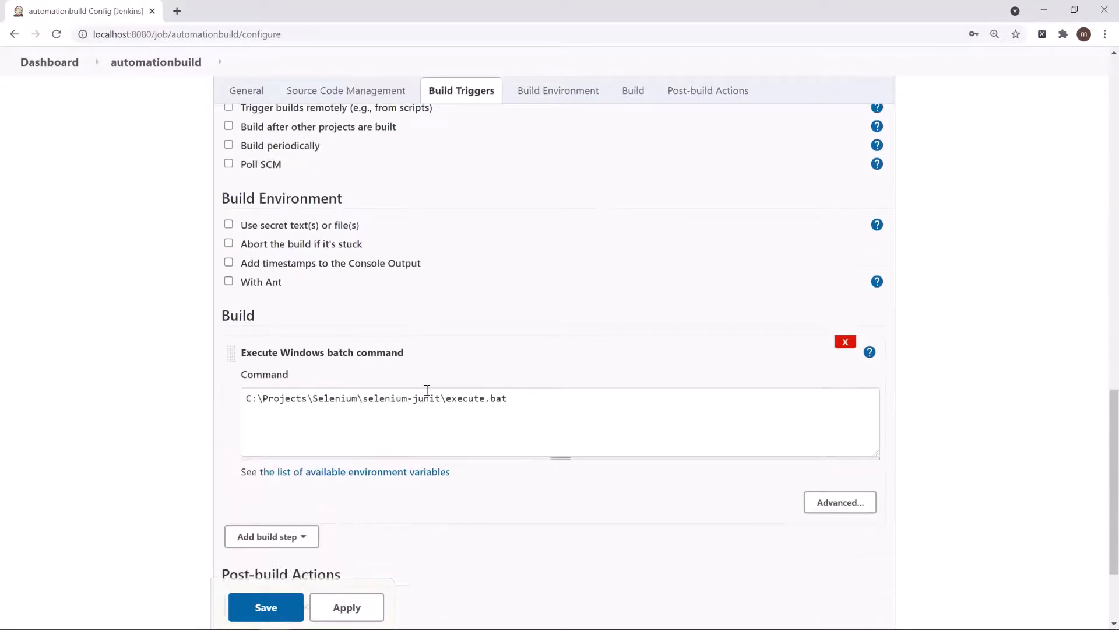
{"action": "left_click", "coordinate": [531, 398]}
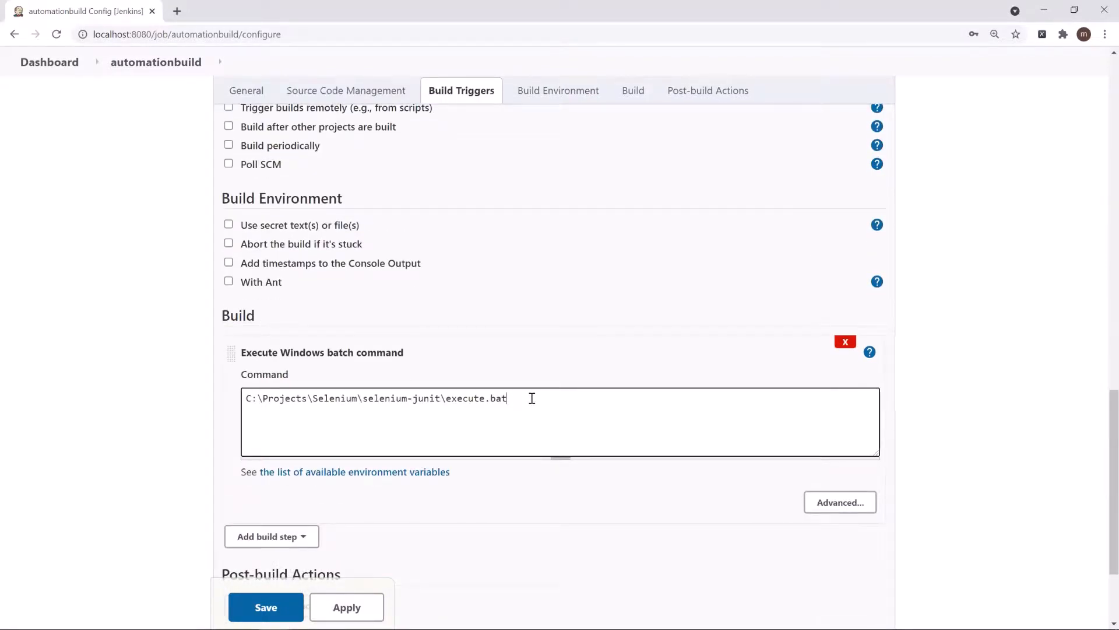
{"action": "type", "text": "echo %Browser%"}
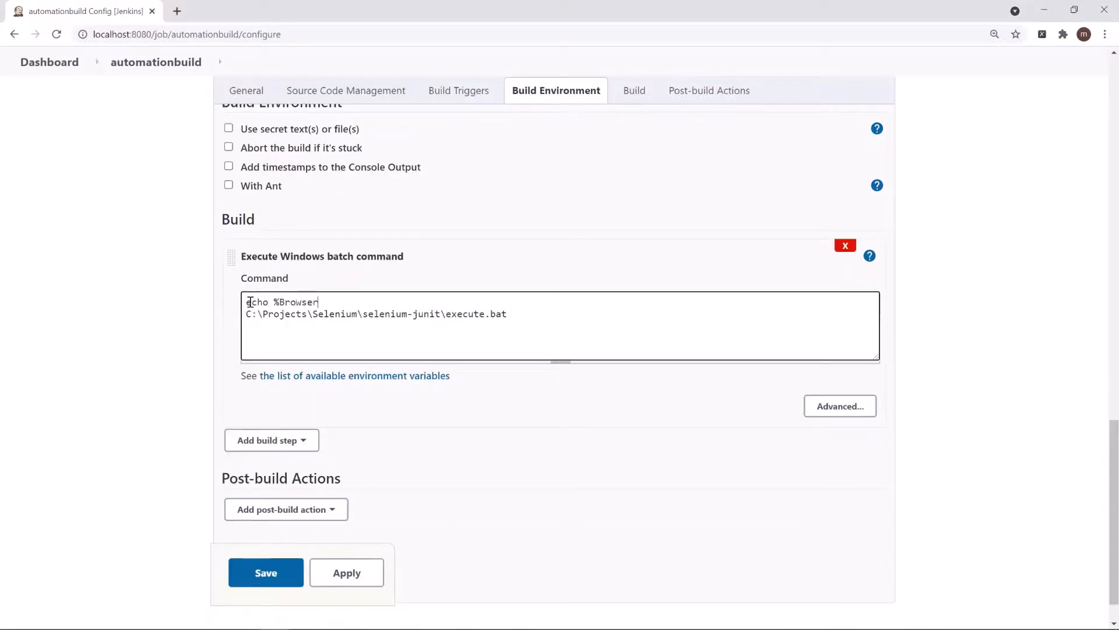
Step: Describe the Boolean parameter as "Do you want to take Screenshot for passed steps as well?", reusing its name text
{"action": "scroll", "coordinate": [249, 301], "scroll_direction": "up", "scroll_amount": 15}
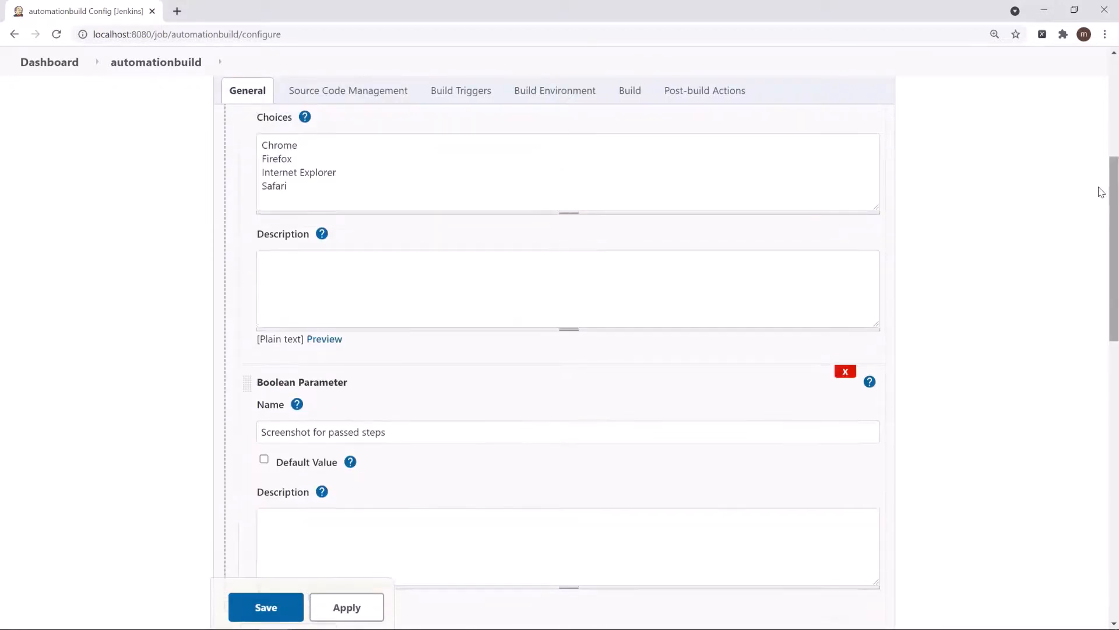
{"action": "left_click", "coordinate": [391, 432]}
{"action": "key", "text": "ctrl+a"}
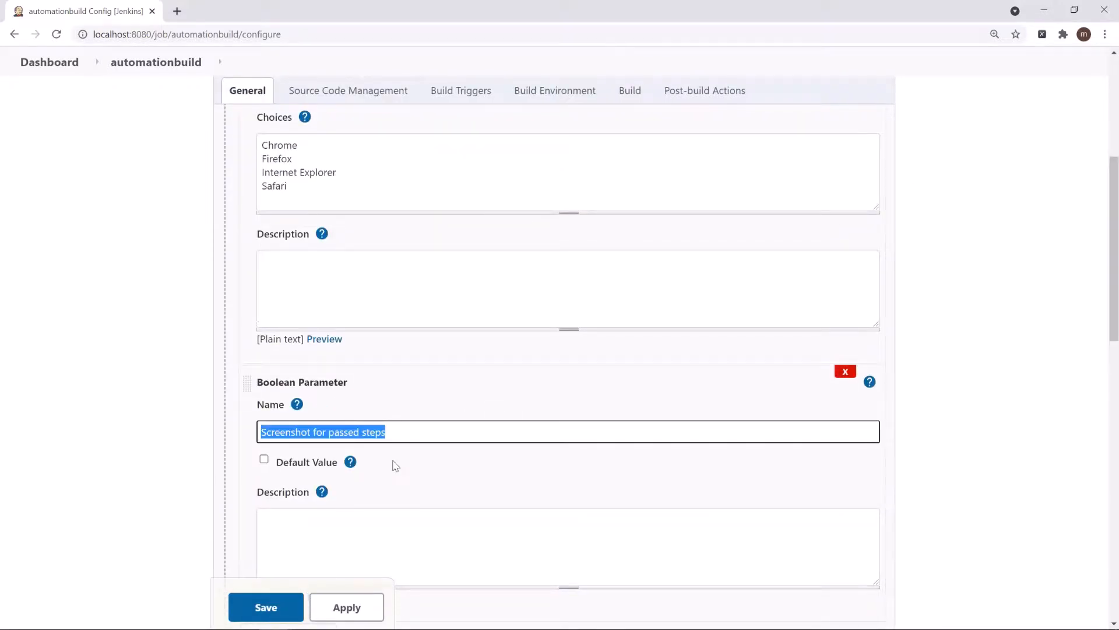
{"action": "key", "text": "ctrl+c"}
{"action": "left_click", "coordinate": [361, 544]}
{"action": "key", "text": "ctrl+v"}
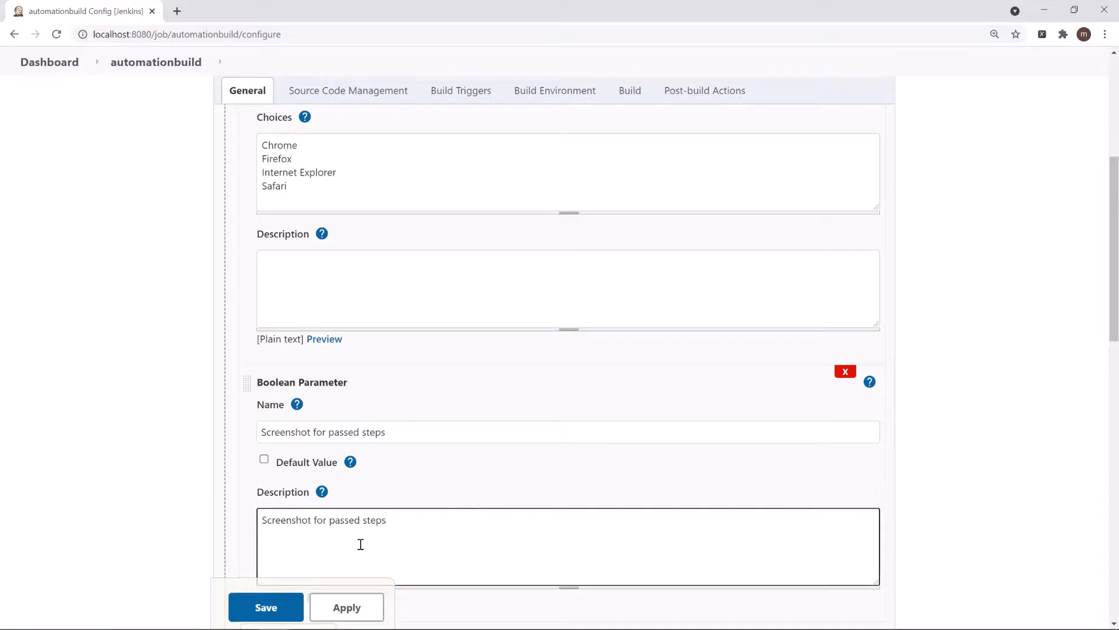
{"action": "key", "text": "Home"}
{"action": "type", "text": "Doyou"}
{"action": "key", "text": "shift+Home"}
{"action": "type", "text": "Do you w"}
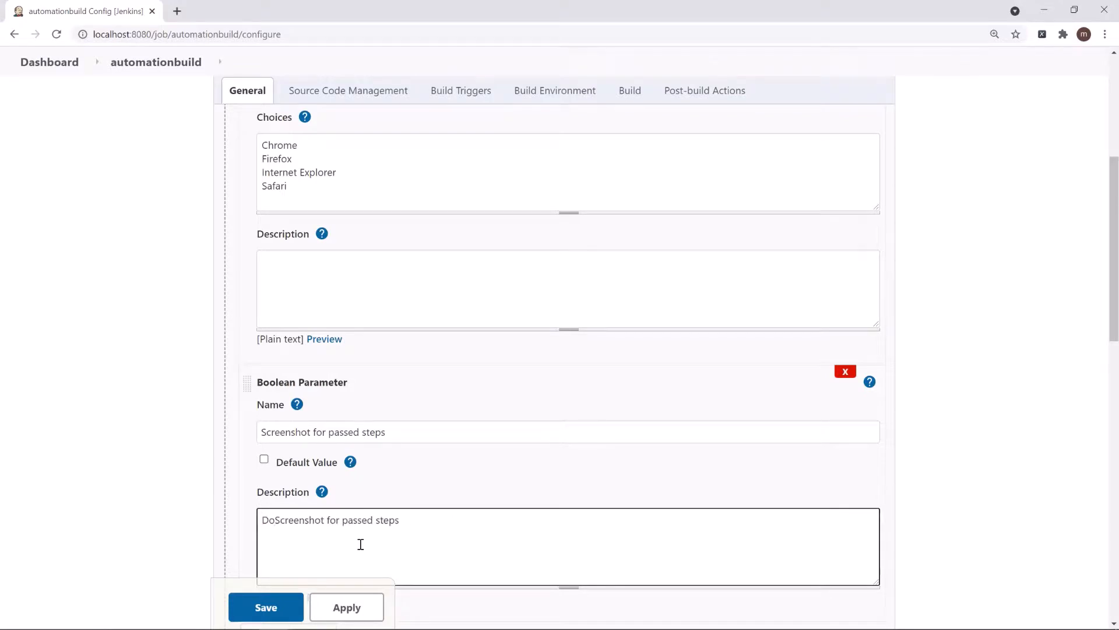
{"action": "type", "text": "ant to"}
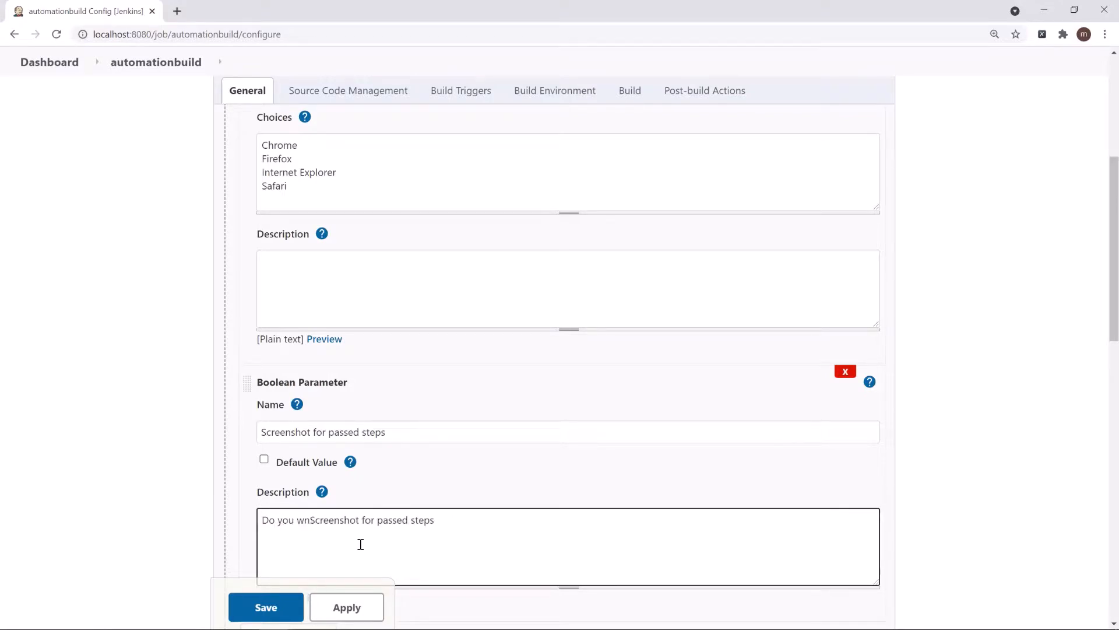
{"action": "type", "text": " take"}
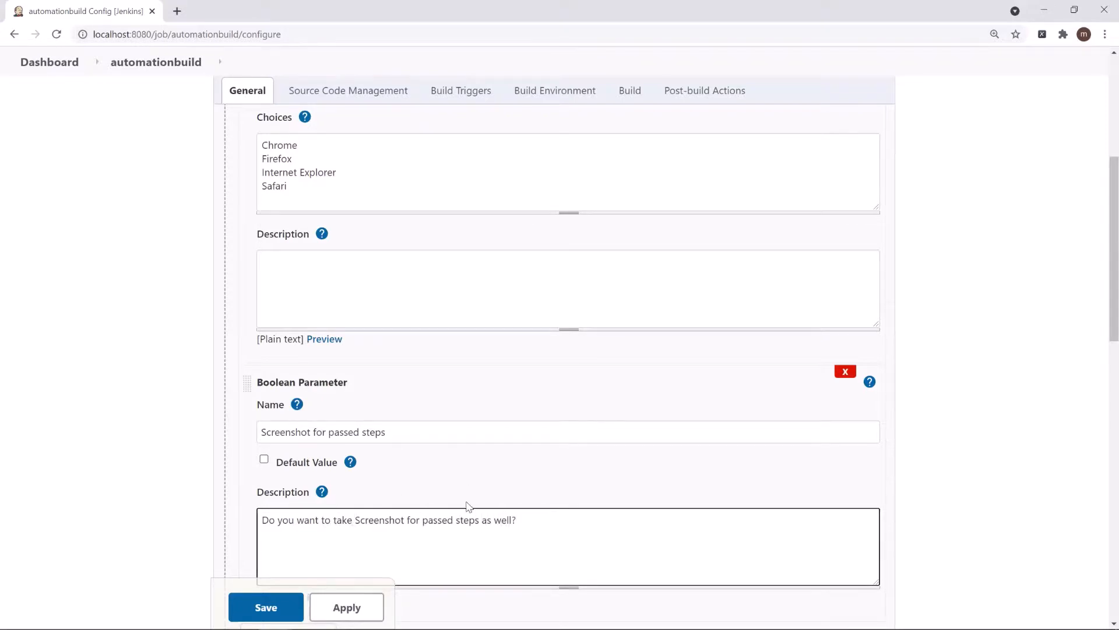
Step: Shorten the Boolean parameter's name to Screenshot, add echo %Screenshot% below echo %Browser% in the batch command, and save
{"action": "mouse_move", "coordinate": [313, 432]}
{"action": "left_mouse_down"}
{"action": "mouse_move", "coordinate": [418, 425]}
{"action": "mouse_move", "coordinate": [300, 432]}
{"action": "mouse_move", "coordinate": [315, 432]}
{"action": "left_mouse_up"}
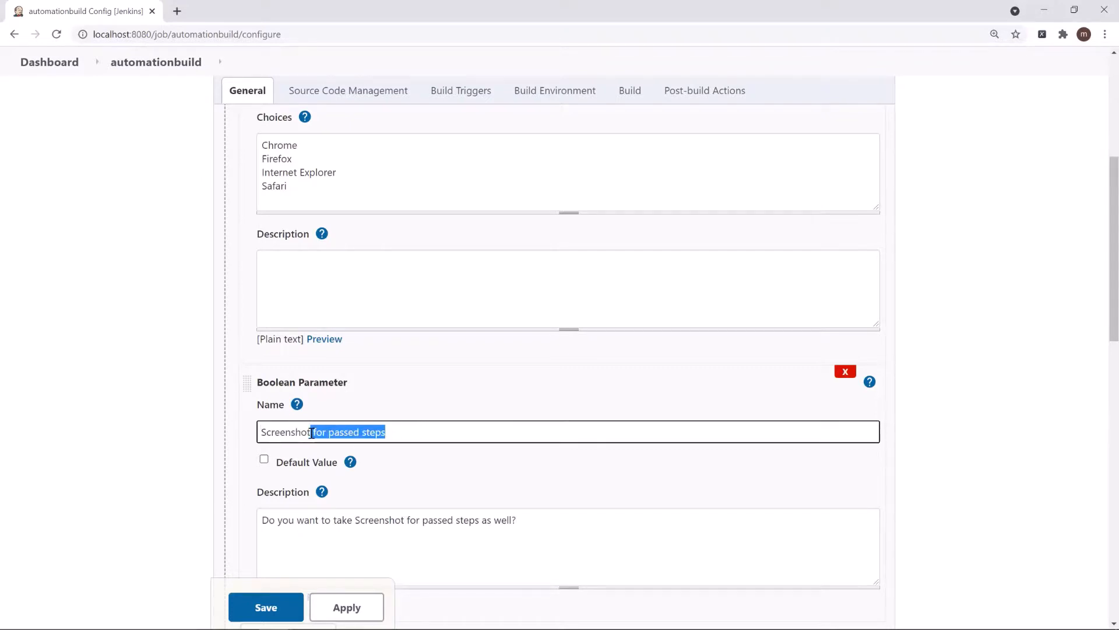
{"action": "key", "text": "BackSpace"}
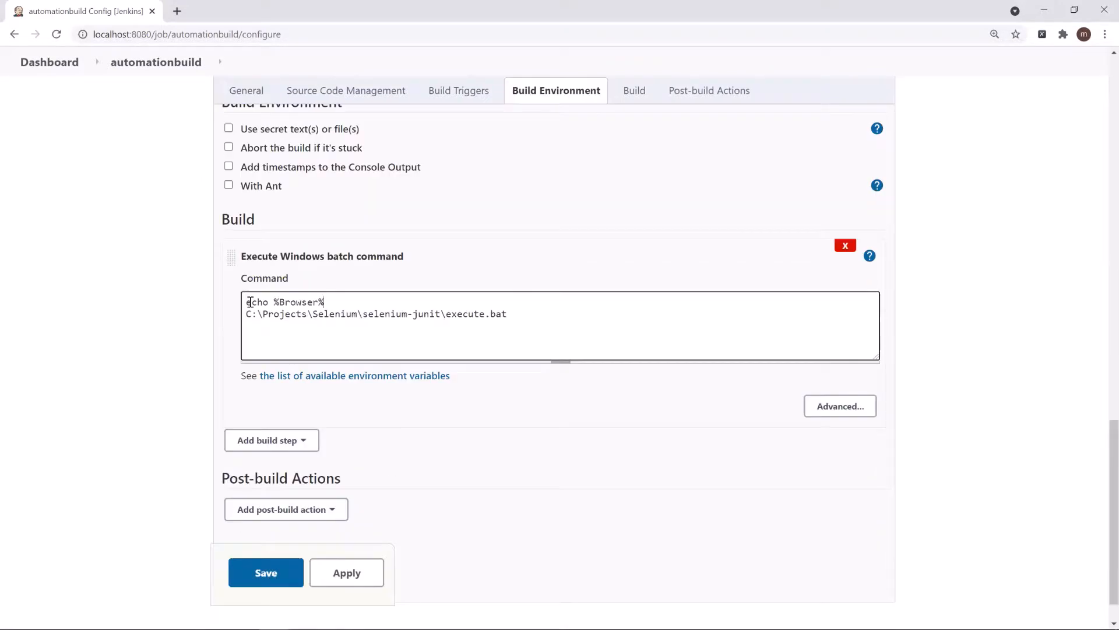
{"action": "key", "text": "Return"}
{"action": "type", "text": "ex"}
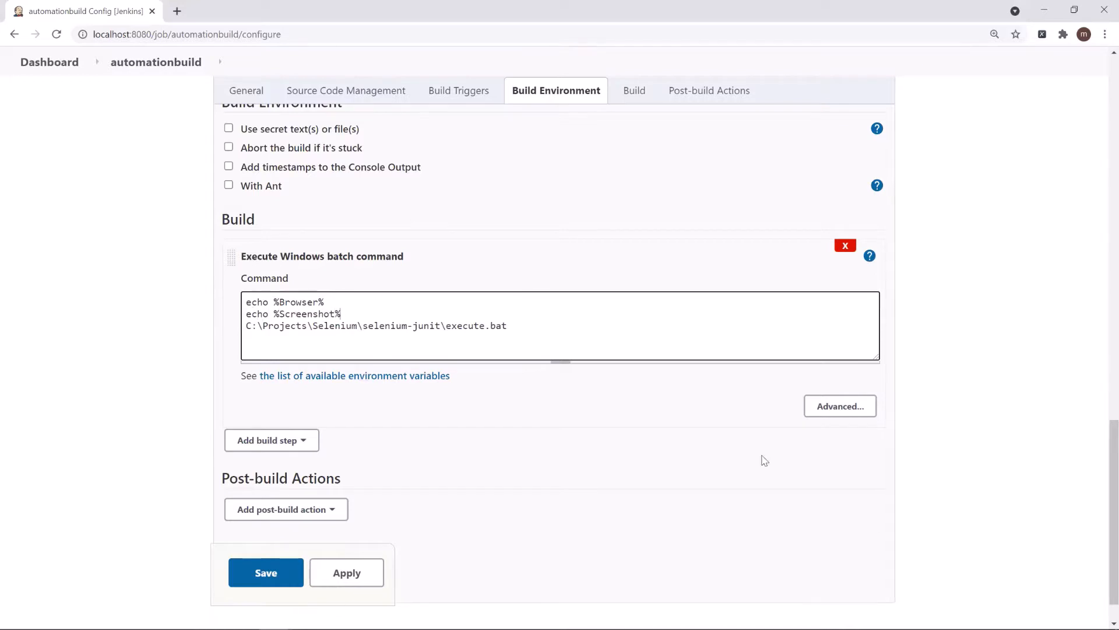
{"action": "left_click", "coordinate": [274, 572]}
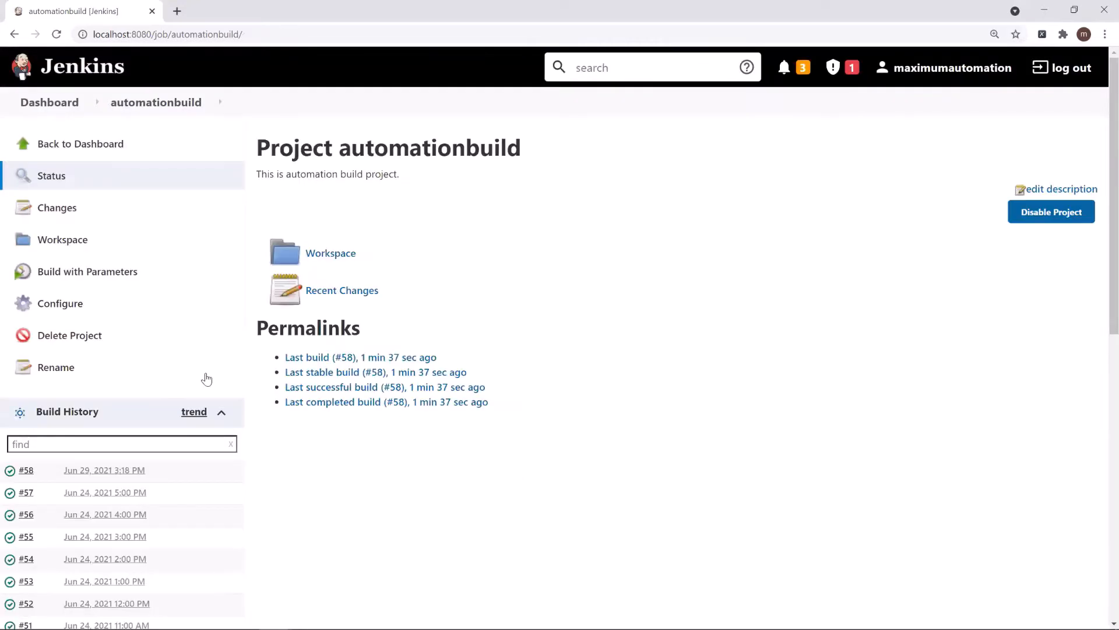
Step: Start a build with parameters using Chrome as the Browser and Screenshot enabled
{"action": "left_click", "coordinate": [60, 279]}
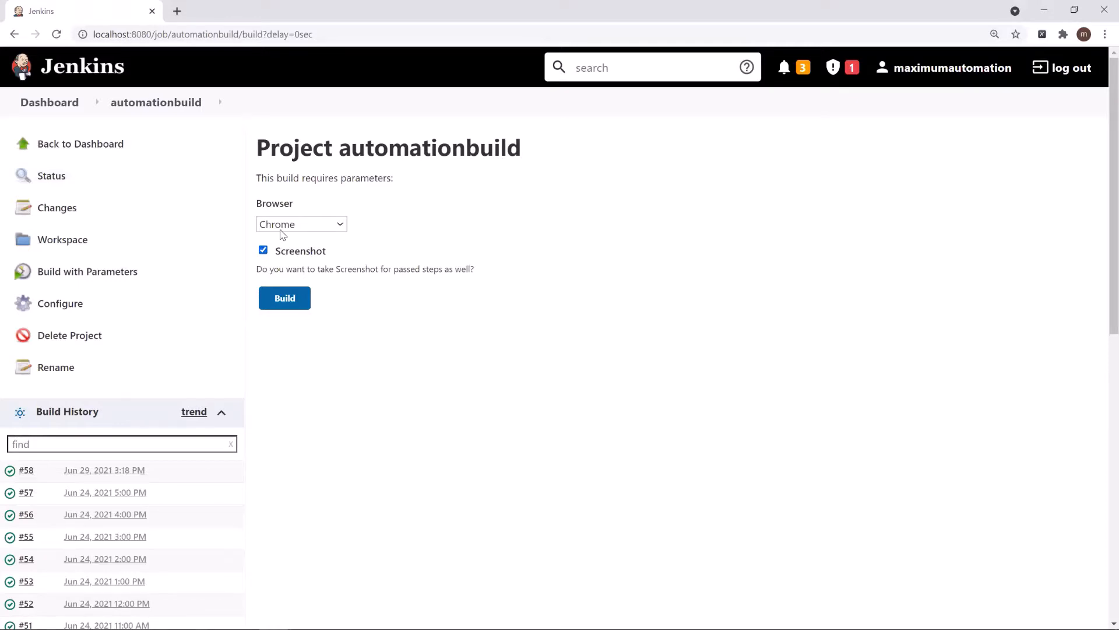
{"action": "left_click", "coordinate": [281, 310]}
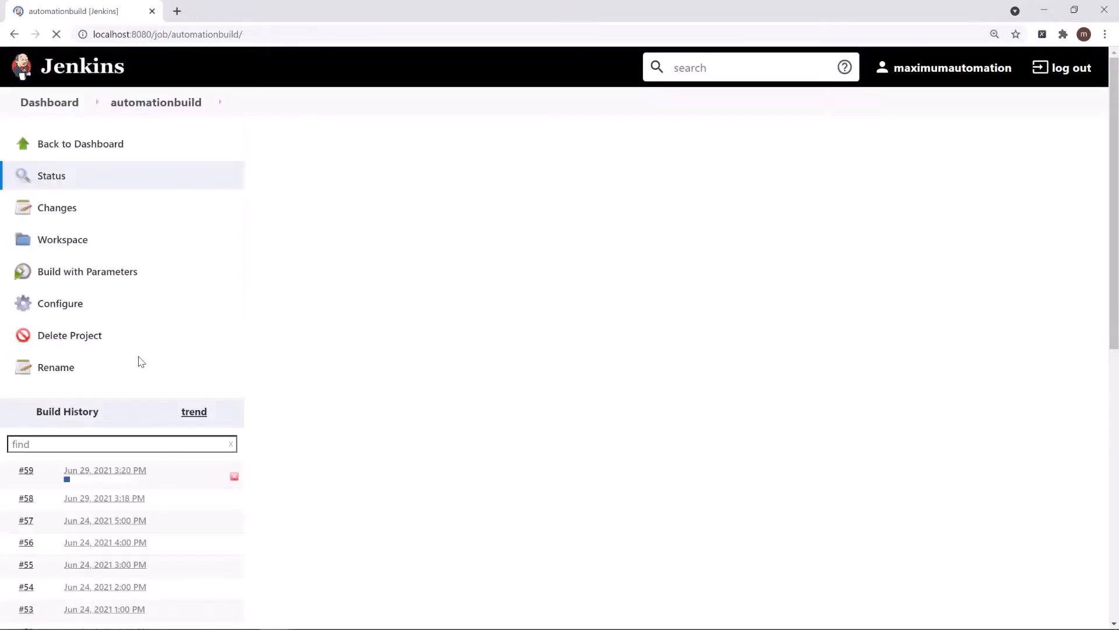
Step: Open the newly started build's console output and examine the echoed Browser and Screenshot values
{"action": "left_click", "coordinate": [66, 471]}
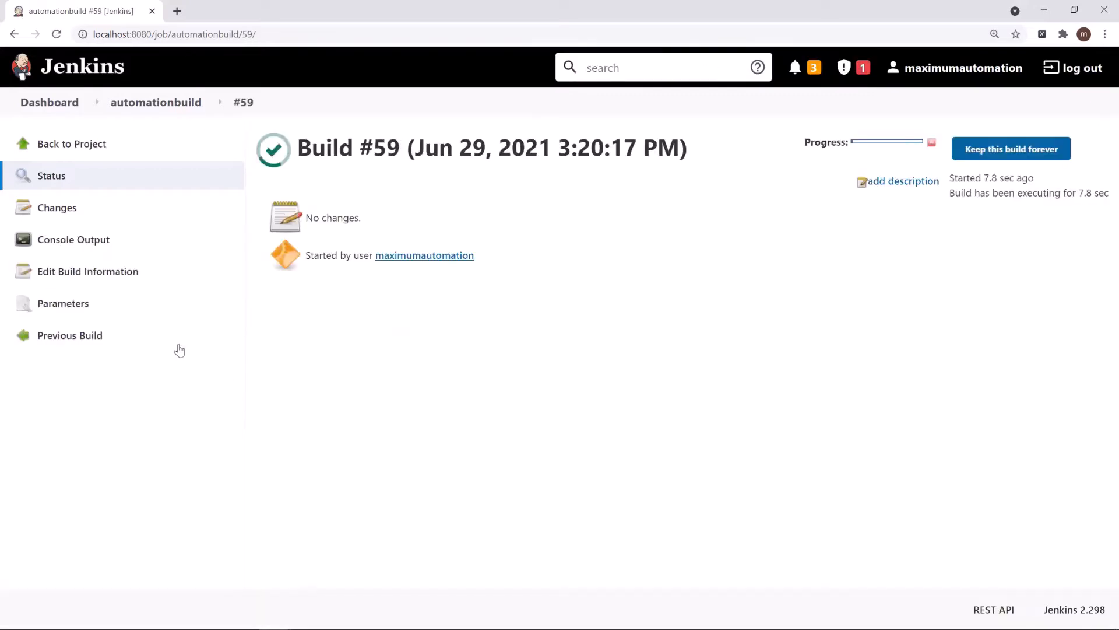
{"action": "left_click", "coordinate": [87, 247]}
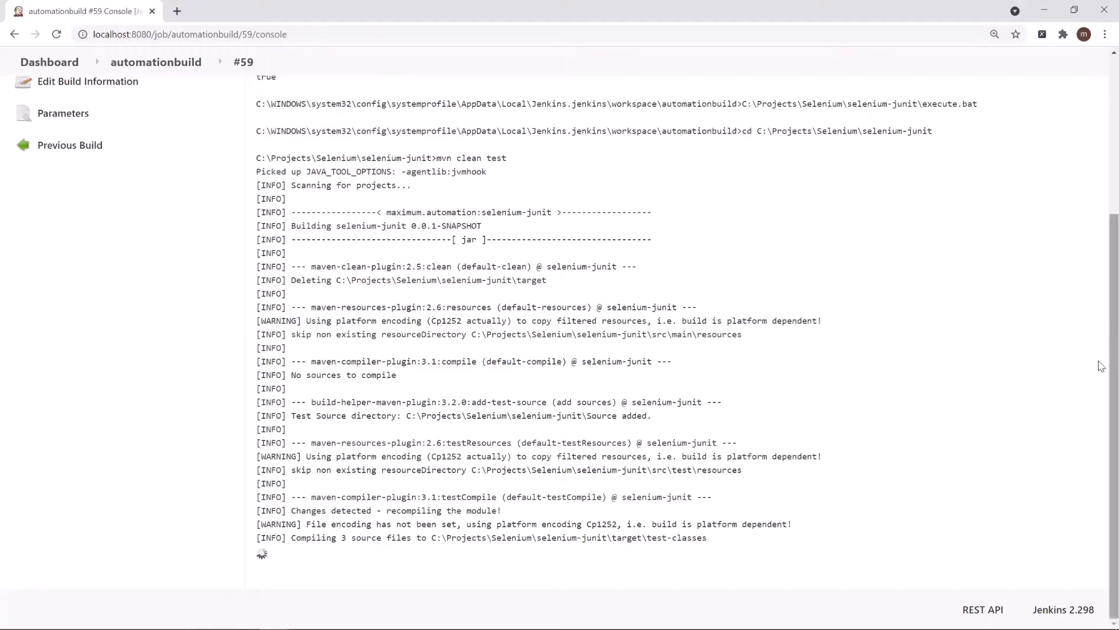
{"action": "scroll", "coordinate": [1101, 366], "scroll_direction": "up", "scroll_amount": 5}
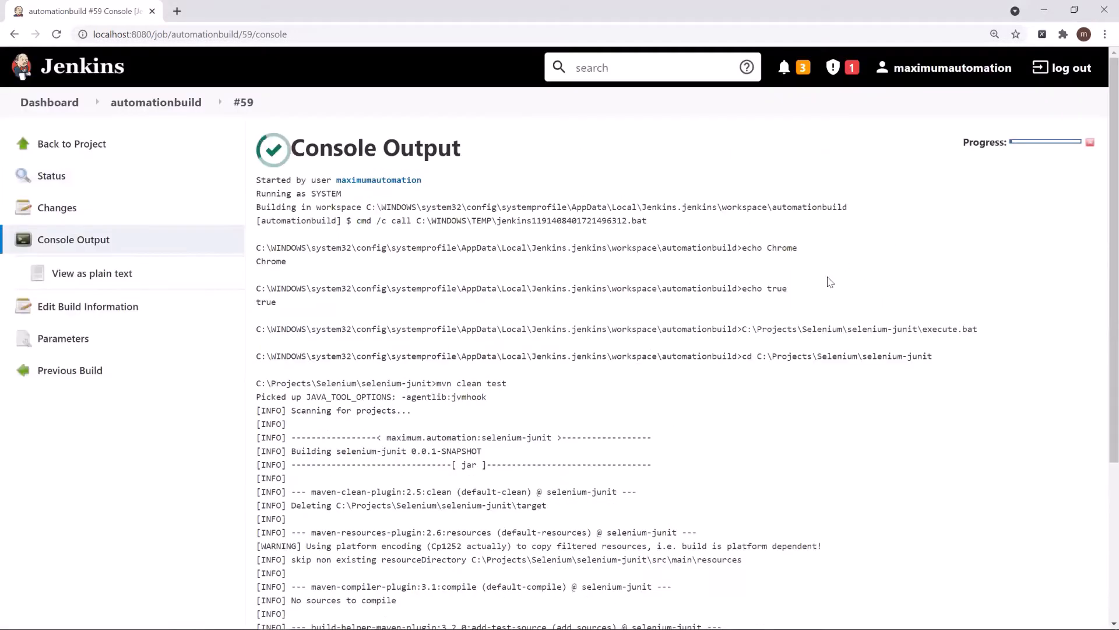
{"action": "double_click", "coordinate": [757, 248]}
{"action": "double_click", "coordinate": [779, 248]}
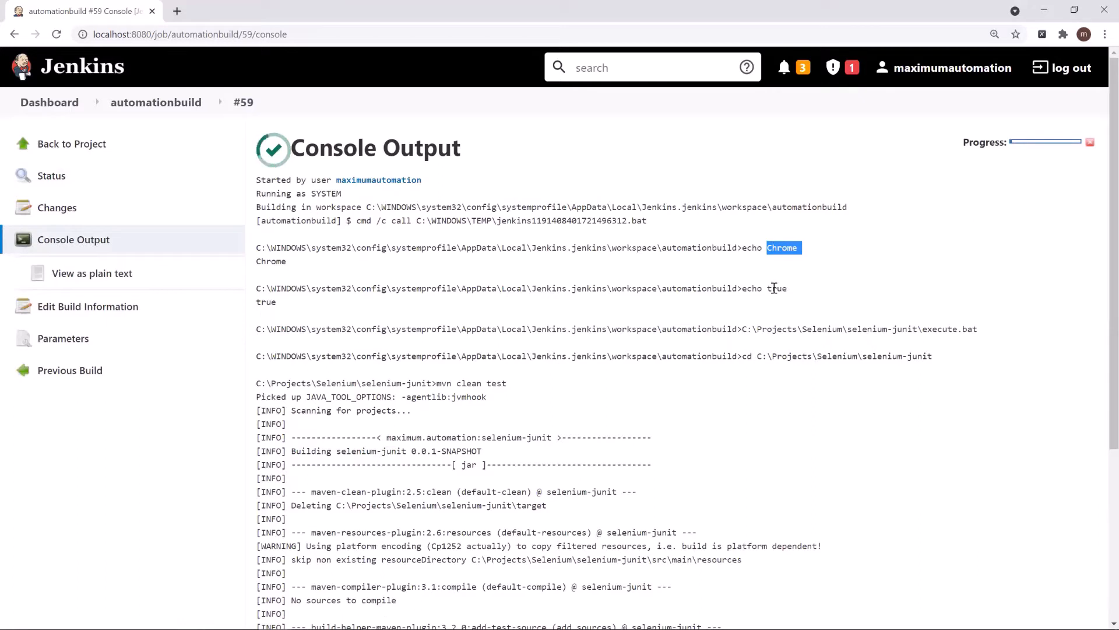
{"action": "double_click", "coordinate": [777, 289]}
{"action": "double_click", "coordinate": [779, 247]}
{"action": "double_click", "coordinate": [768, 290]}
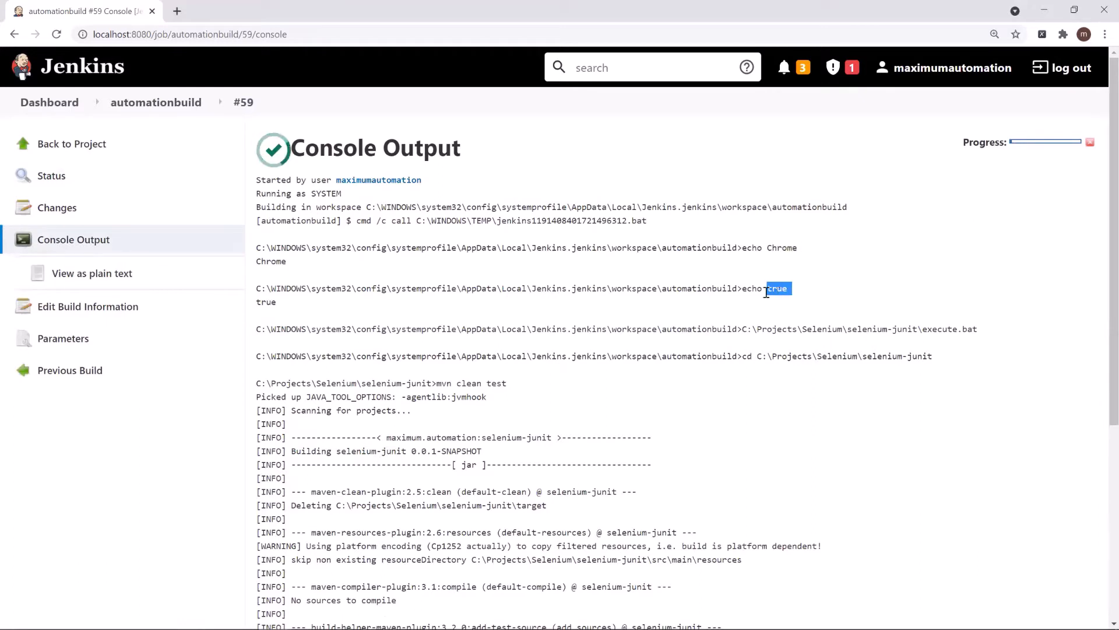
{"action": "double_click", "coordinate": [782, 247]}
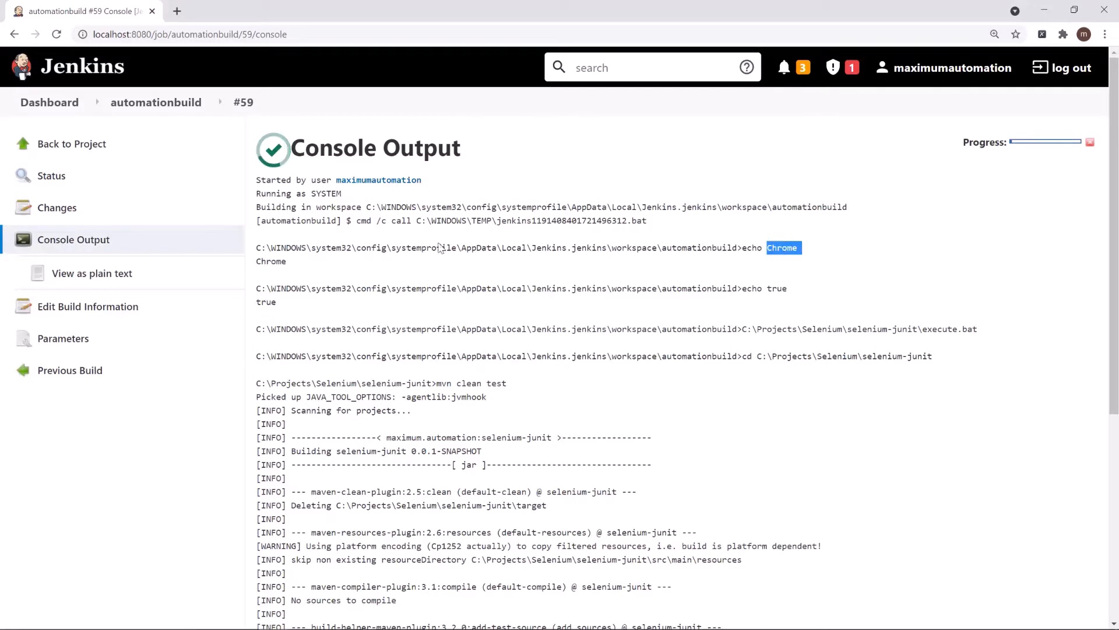
{"action": "double_click", "coordinate": [272, 260]}
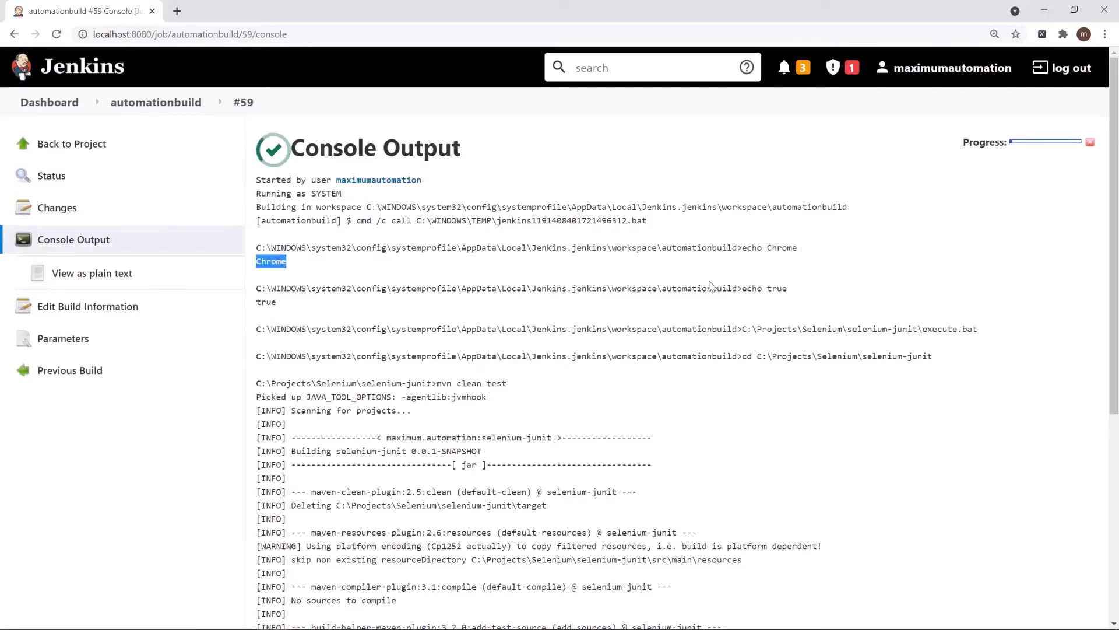